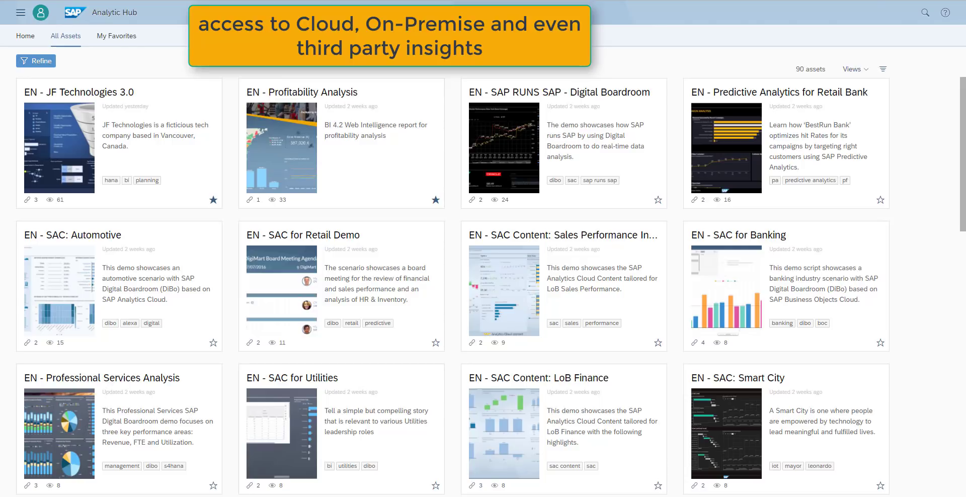
Browse the SAP Analytics Hub asset list and show, then hide, the asset filter options.
{"action": "scroll", "coordinate": [963, 150], "scroll_direction": "down", "scroll_amount": 1}
{"action": "scroll", "coordinate": [962, 151], "scroll_direction": "down", "scroll_amount": 5}
{"action": "scroll", "coordinate": [962, 166], "scroll_direction": "up", "scroll_amount": 4}
{"action": "scroll", "coordinate": [962, 166], "scroll_direction": "up", "scroll_amount": 2}
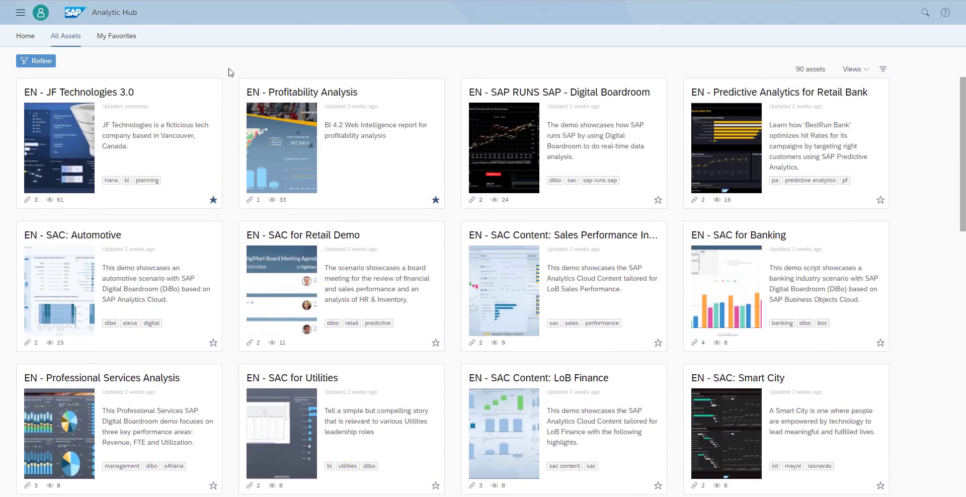
{"action": "left_click", "coordinate": [34, 61]}
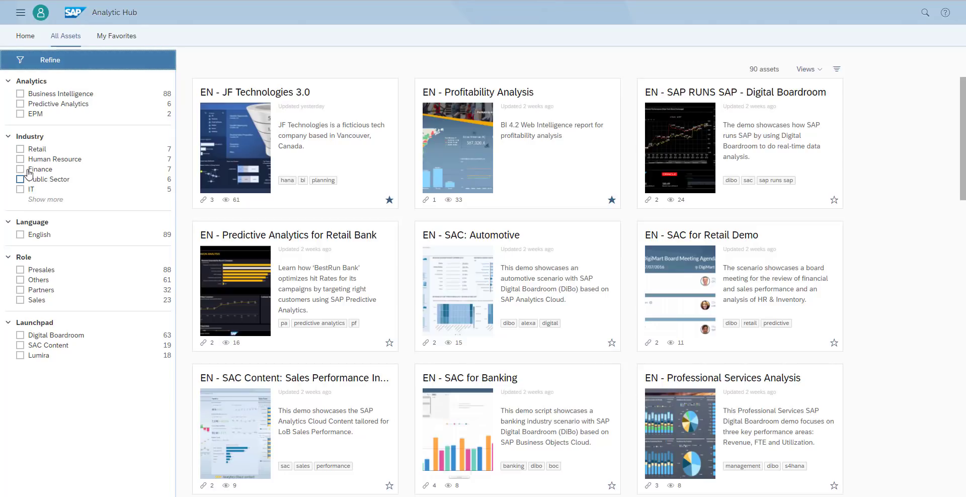
{"action": "left_click", "coordinate": [66, 64]}
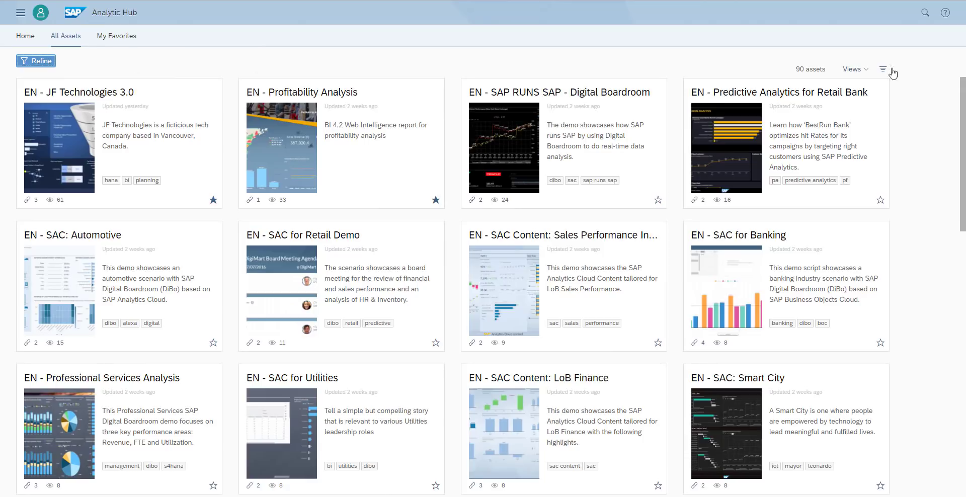
Search the assets for 'profitability' and open the Profitability Analysis asset.
{"action": "left_click", "coordinate": [924, 15]}
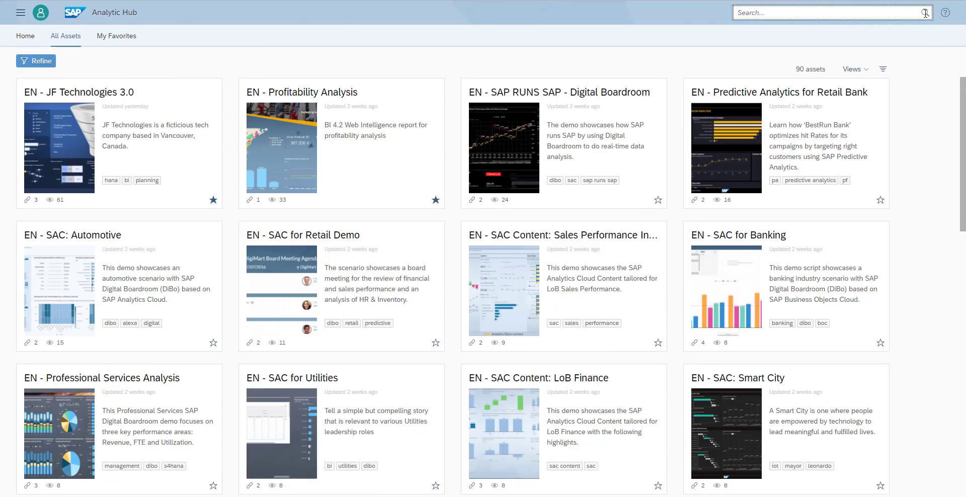
{"action": "type", "text": "profi"}
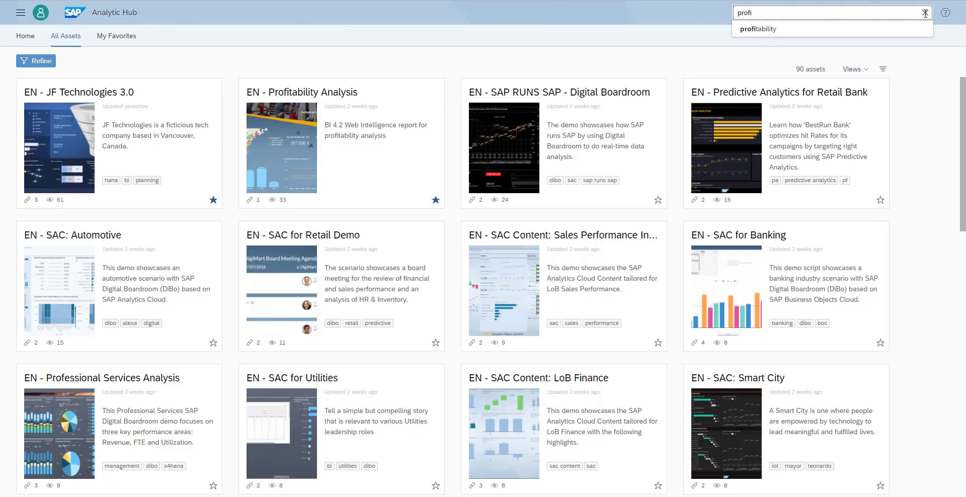
{"action": "left_click", "coordinate": [797, 31]}
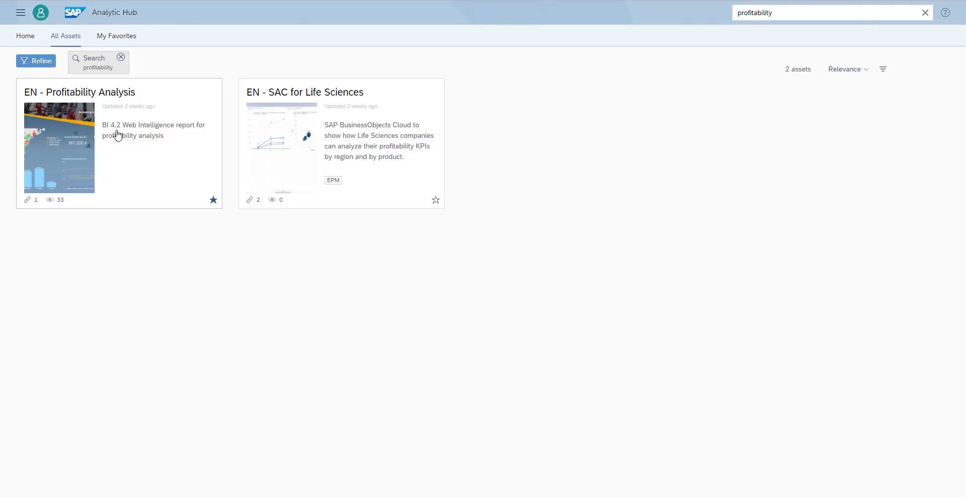
{"action": "left_click", "coordinate": [81, 145]}
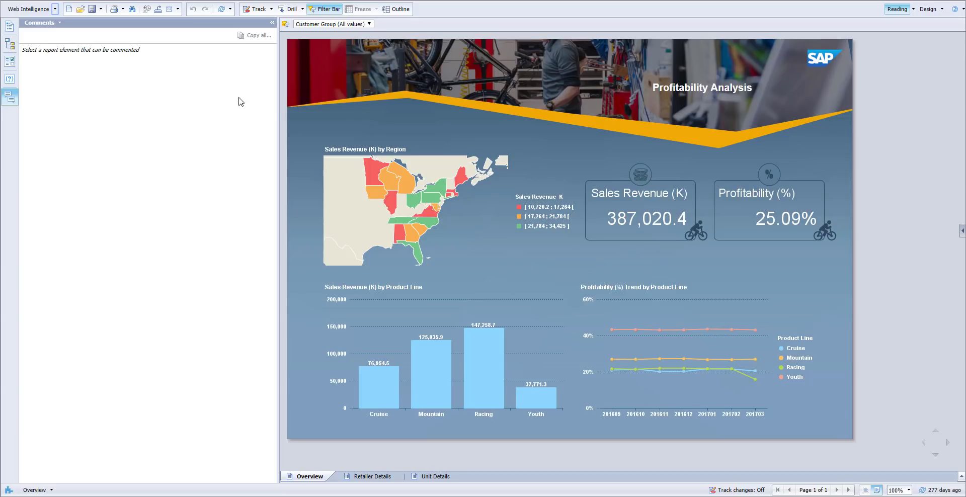
Narrow the Comments pane to widen the Profitability Analysis report area.
{"action": "left_click_drag", "start_coordinate": [281, 87], "coordinate": [198, 88]}
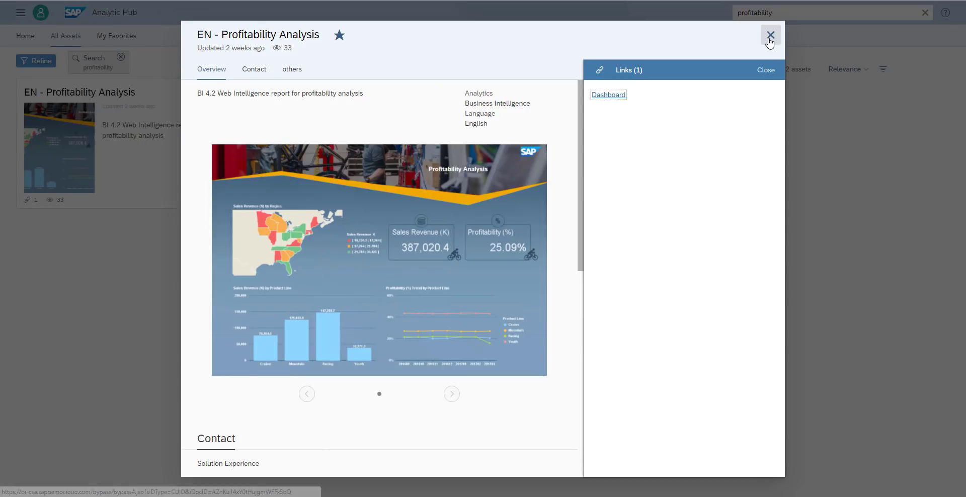
Close the Profitability Analysis details and open the JF Technologies 3.0 asset details.
{"action": "left_click", "coordinate": [770, 35]}
{"action": "left_click", "coordinate": [120, 57]}
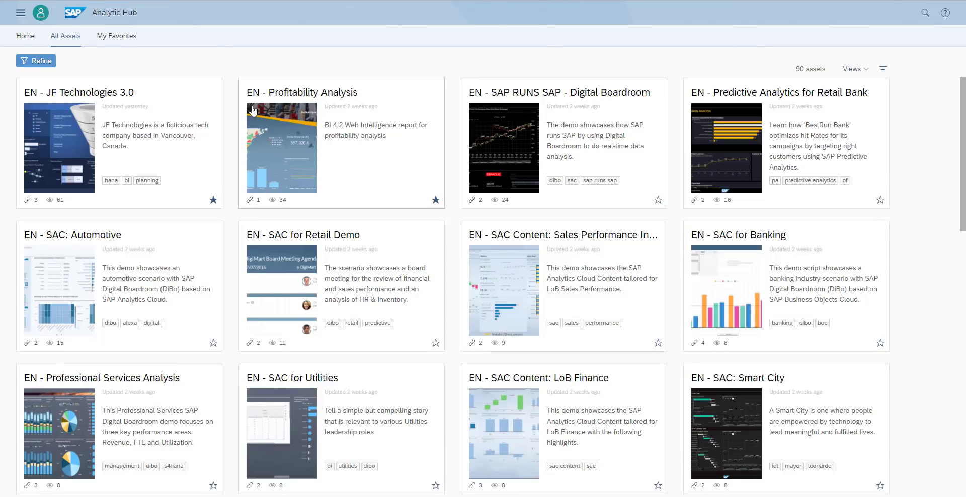
{"action": "left_click", "coordinate": [71, 132]}
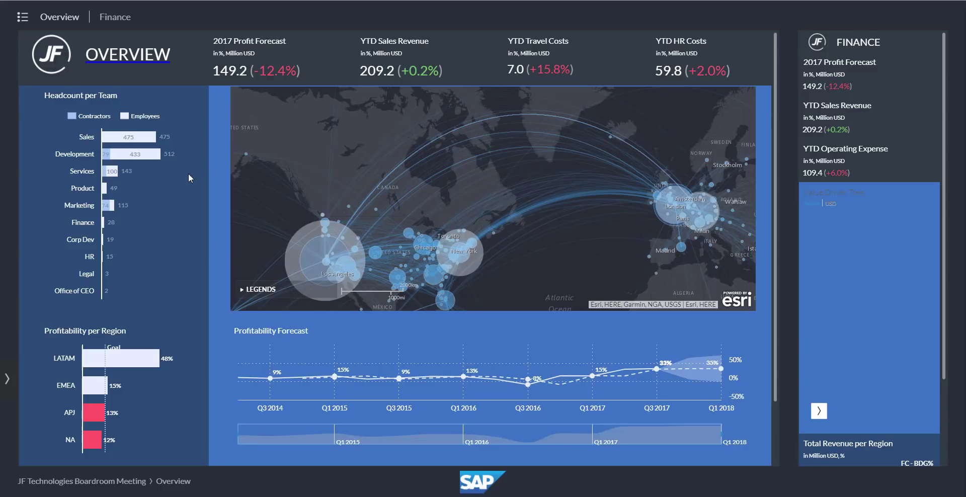
Lasso the US locations on the Overview map and filter the dashboard to them.
{"action": "scroll", "coordinate": [179, 193], "scroll_direction": "down", "scroll_amount": 2}
{"action": "scroll", "coordinate": [179, 193], "scroll_direction": "up", "scroll_amount": 2}
{"action": "mouse_move", "coordinate": [300, 178]}
{"action": "left_click", "coordinate": [246, 170]}
{"action": "mouse_move", "coordinate": [384, 219]}
{"action": "left_mouse_down"}
{"action": "mouse_move", "coordinate": [410, 283]}
{"action": "mouse_move", "coordinate": [345, 277]}
{"action": "mouse_move", "coordinate": [331, 242]}
{"action": "mouse_move", "coordinate": [341, 213]}
{"action": "mouse_move", "coordinate": [385, 214]}
{"action": "left_mouse_up"}
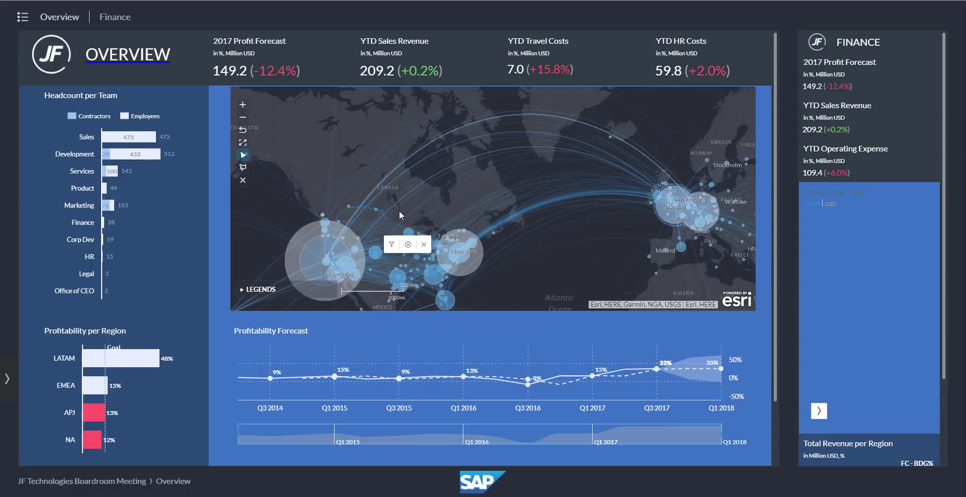
{"action": "left_click", "coordinate": [392, 245]}
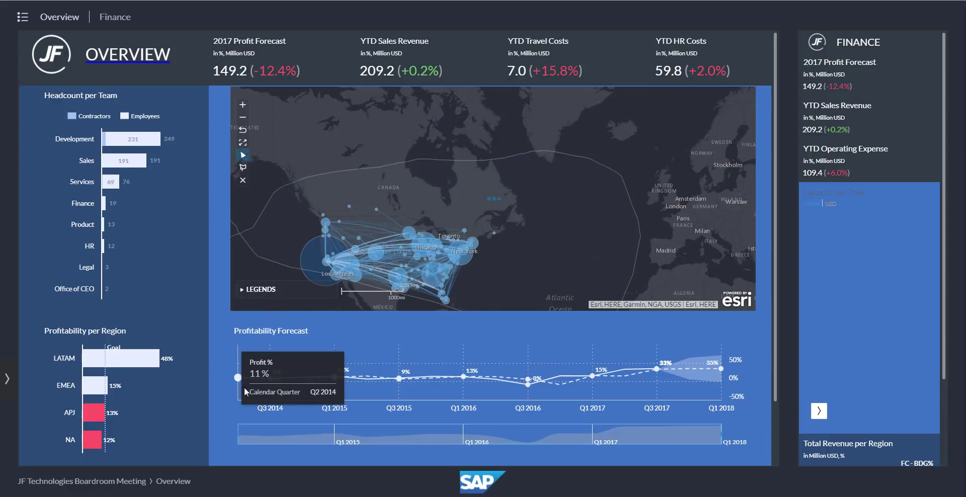
Set the forecast window to Q1 2016–Q3 2017 and drill Headcount per Team into Development.
{"action": "left_click_drag", "start_coordinate": [237, 435], "coordinate": [518, 434]}
{"action": "left_click_drag", "start_coordinate": [617, 431], "coordinate": [552, 425]}
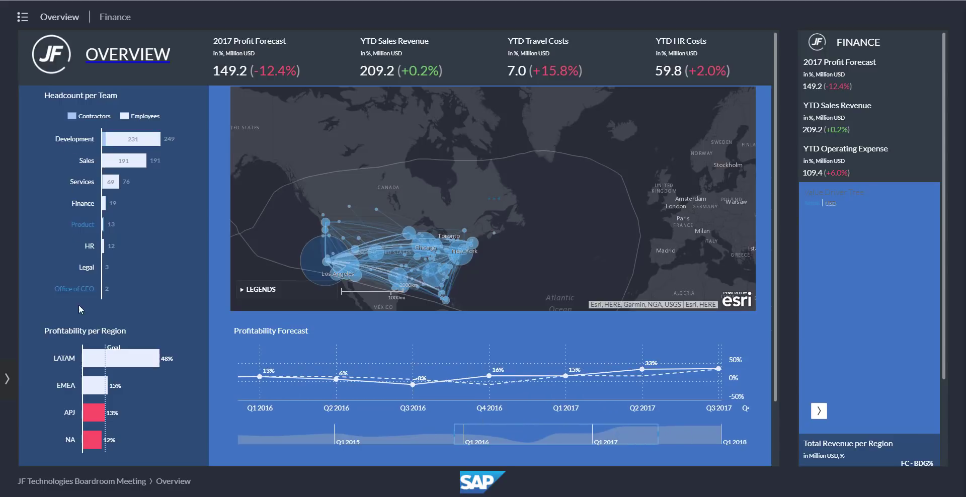
{"action": "left_click", "coordinate": [74, 142]}
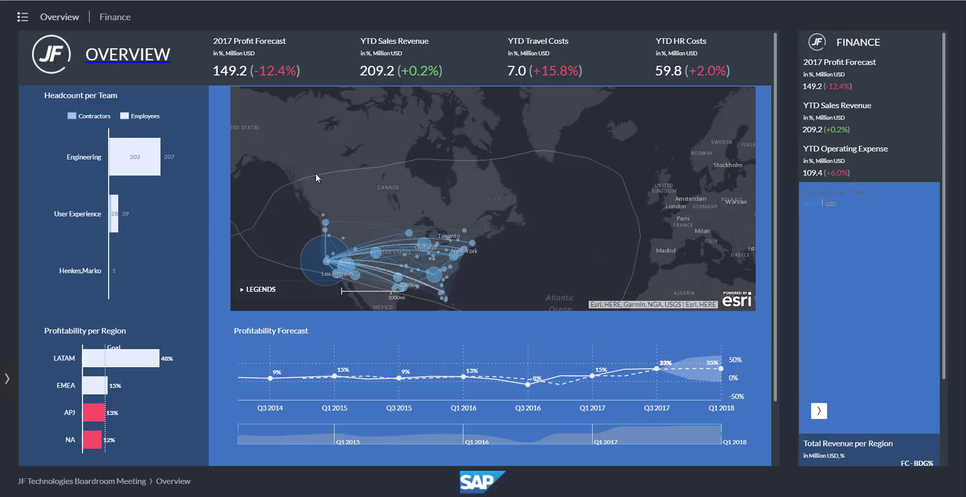
Jump from the Overview map to the HR Dashboard using the map's Jump to action.
{"action": "left_click", "coordinate": [349, 140]}
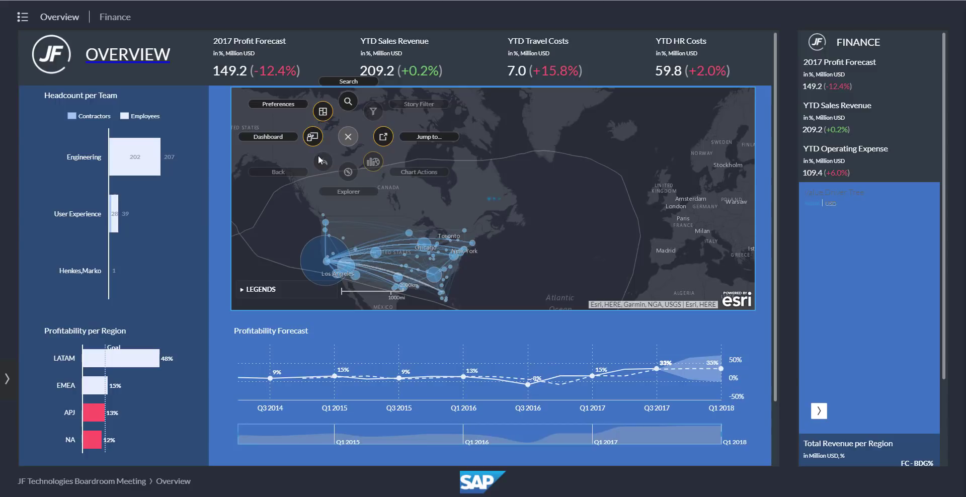
{"action": "left_click", "coordinate": [429, 144]}
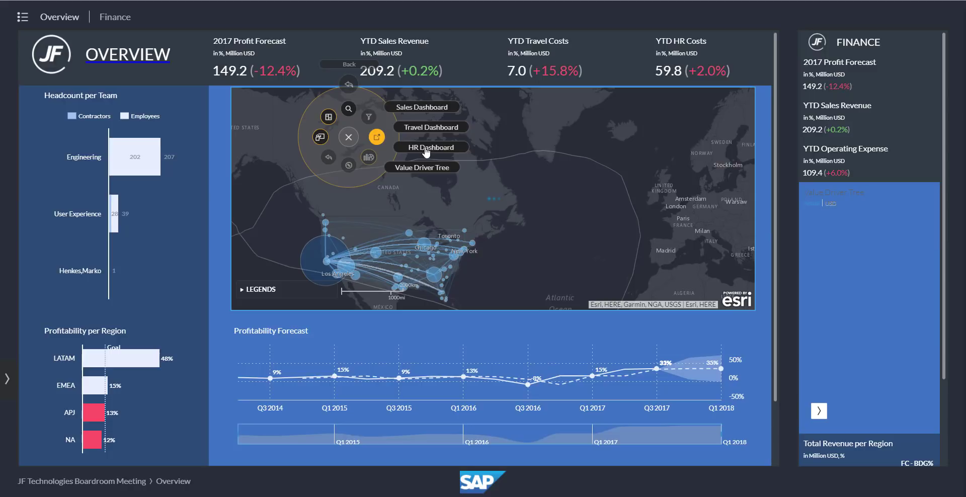
{"action": "left_click", "coordinate": [426, 149]}
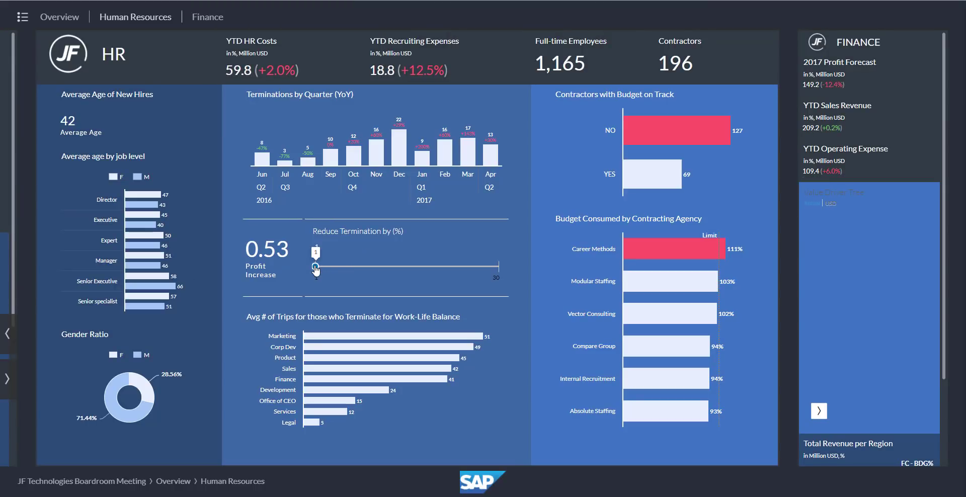
Raise Reduce Termination by (%) from 1 to 7 to see the profit increase.
{"action": "left_click_drag", "start_coordinate": [316, 269], "coordinate": [363, 274]}
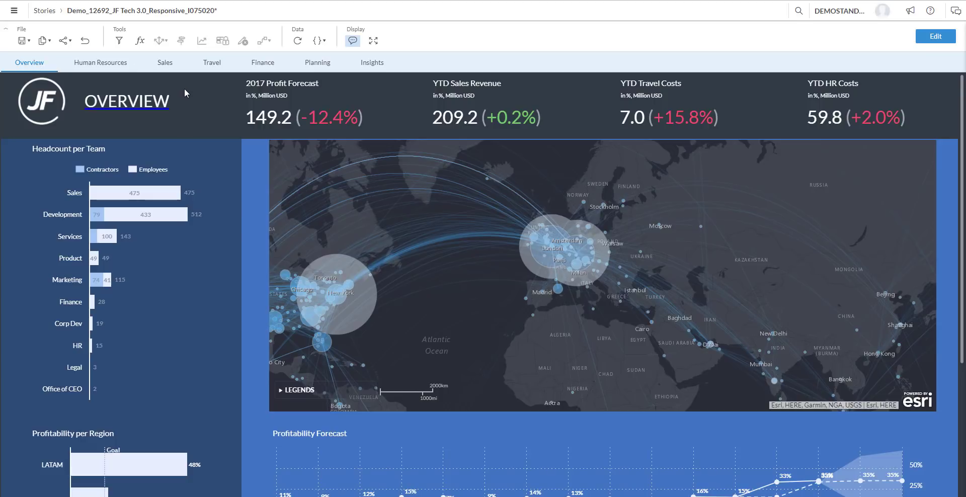
Edit the story and review the Headcount per Team chart's linked models in the Builder.
{"action": "left_click", "coordinate": [934, 40]}
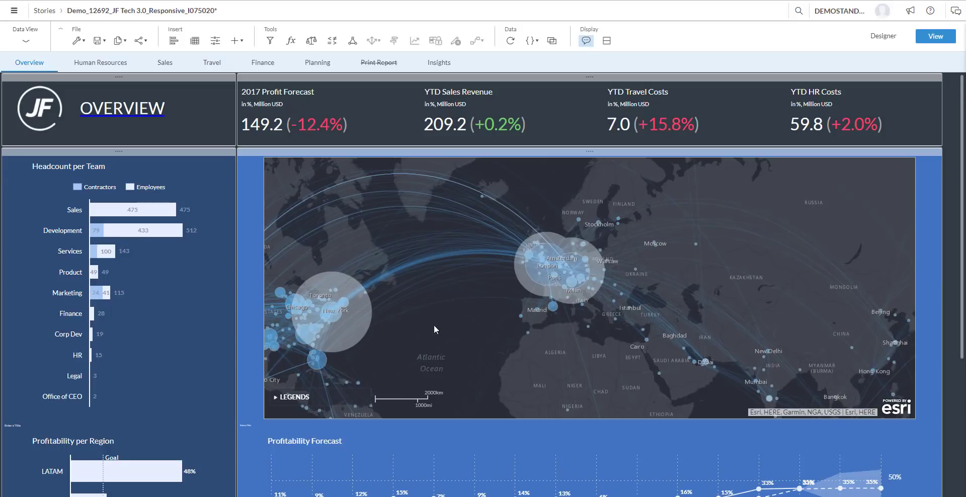
{"action": "left_click", "coordinate": [198, 172]}
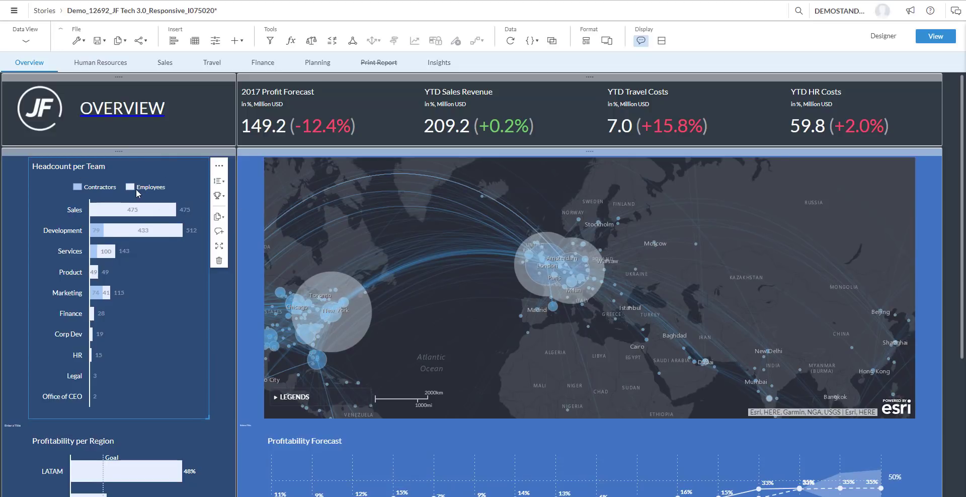
{"action": "left_click", "coordinate": [884, 39]}
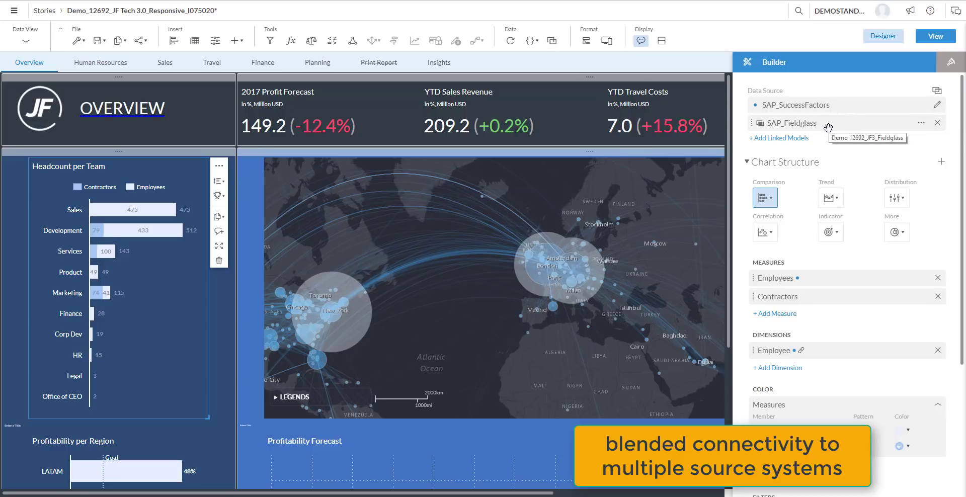
{"action": "left_click", "coordinate": [788, 138]}
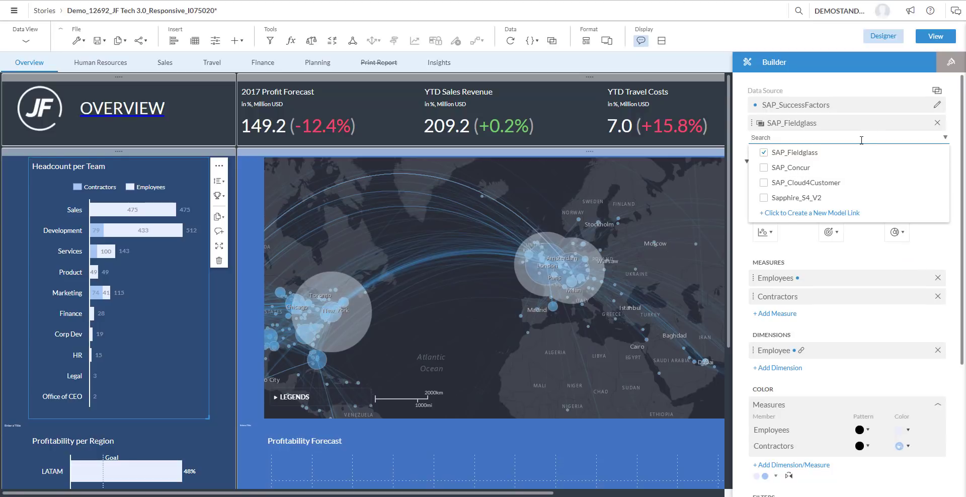
{"action": "left_click", "coordinate": [847, 317]}
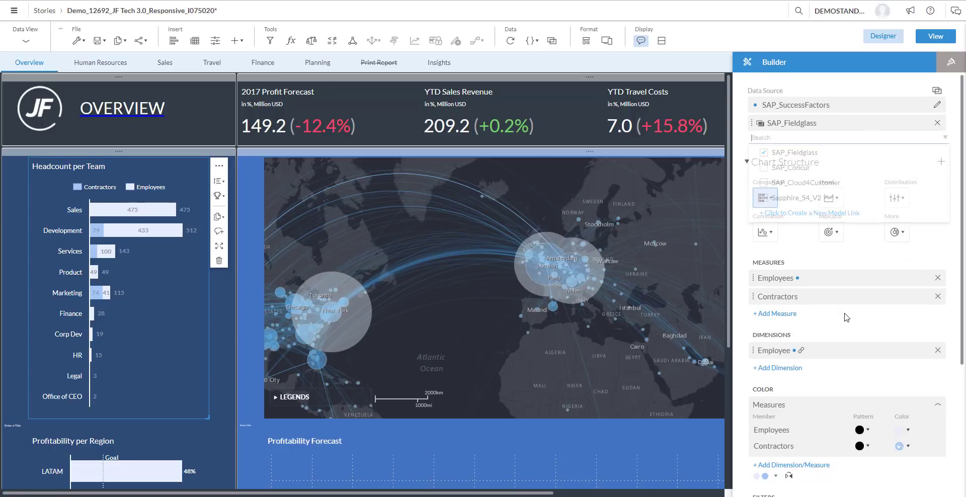
Add the SAP_Fieldglass Amount measure to the headcount chart, then remove it again.
{"action": "left_click", "coordinate": [767, 315]}
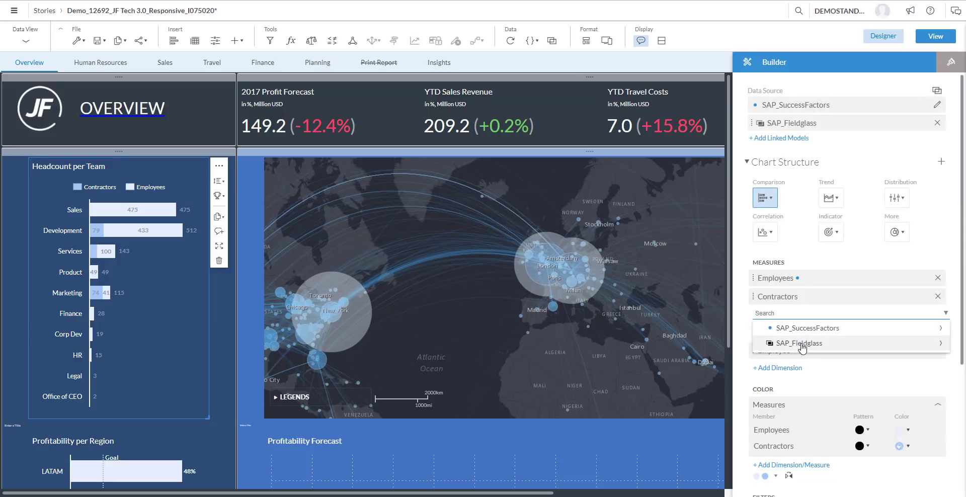
{"action": "left_click", "coordinate": [801, 344]}
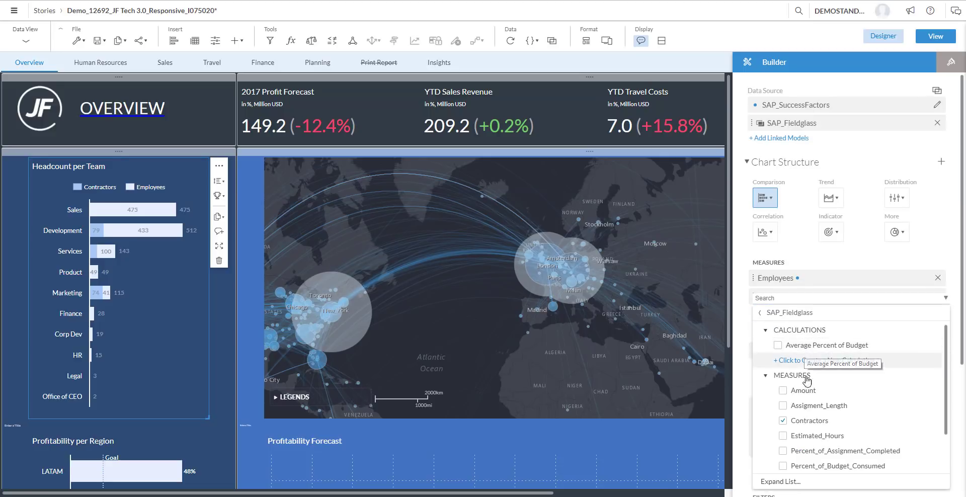
{"action": "left_click", "coordinate": [802, 392]}
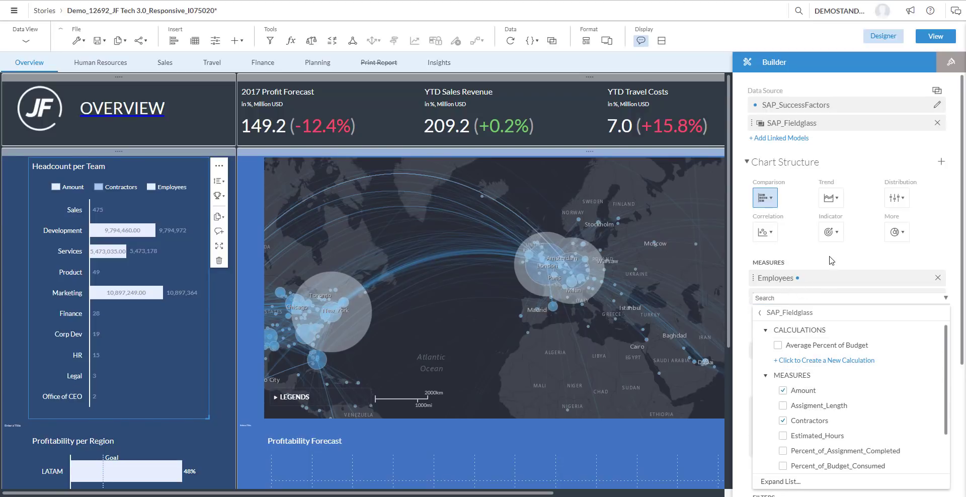
{"action": "left_click", "coordinate": [804, 391]}
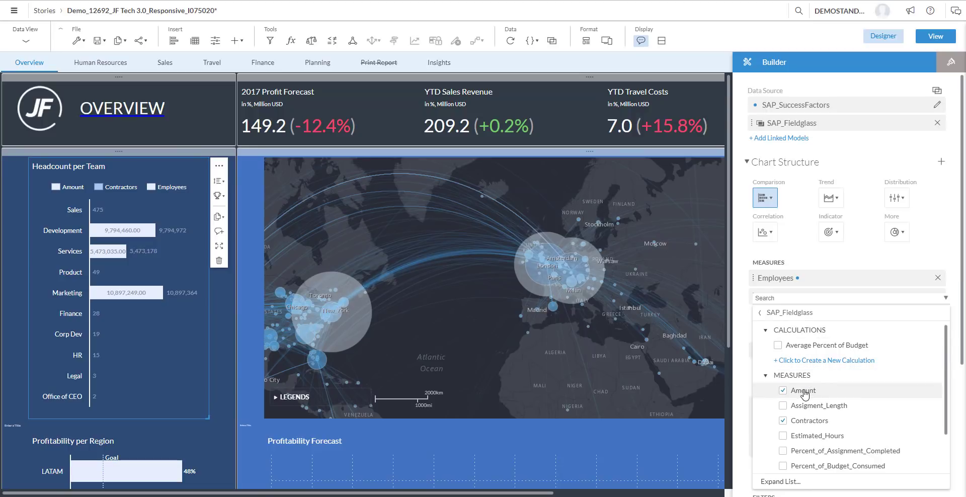
Close the measure picker and Builder, and go to the Human Resources page.
{"action": "left_click", "coordinate": [113, 68]}
{"action": "left_click", "coordinate": [112, 62]}
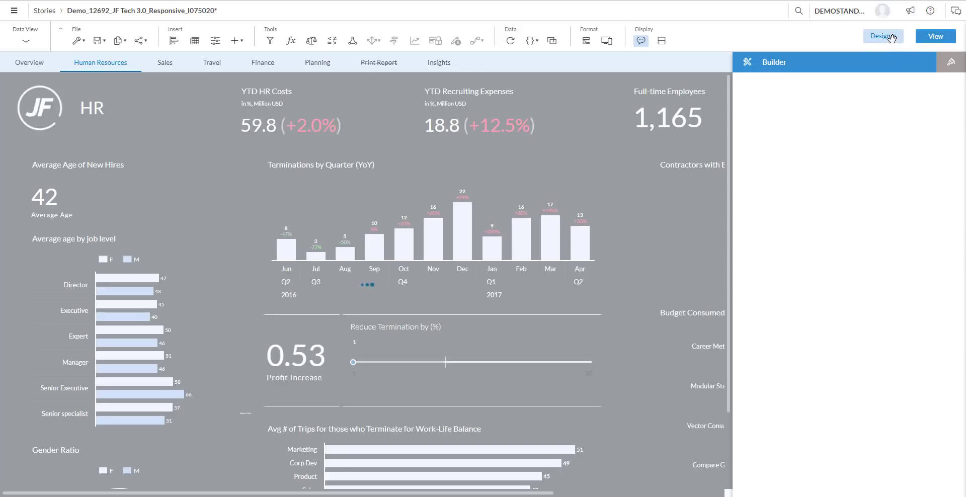
{"action": "left_click", "coordinate": [893, 38]}
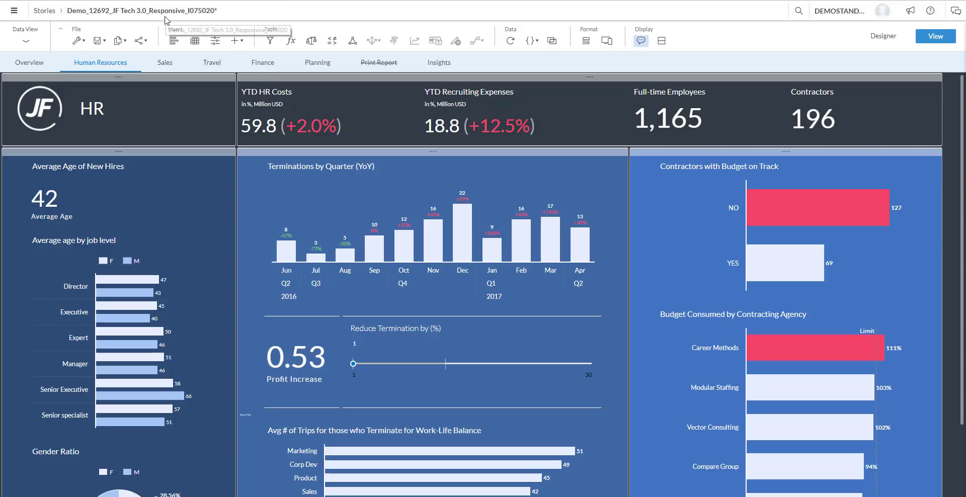
Explore SAP_SuccessFactors in a data view showing total Employees (4,883).
{"action": "mouse_move", "coordinate": [91, 59]}
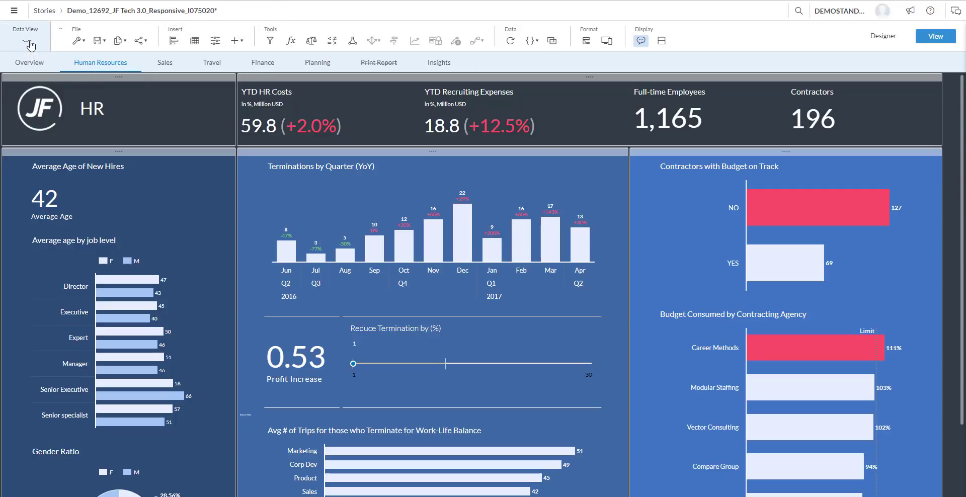
{"action": "left_click", "coordinate": [29, 45]}
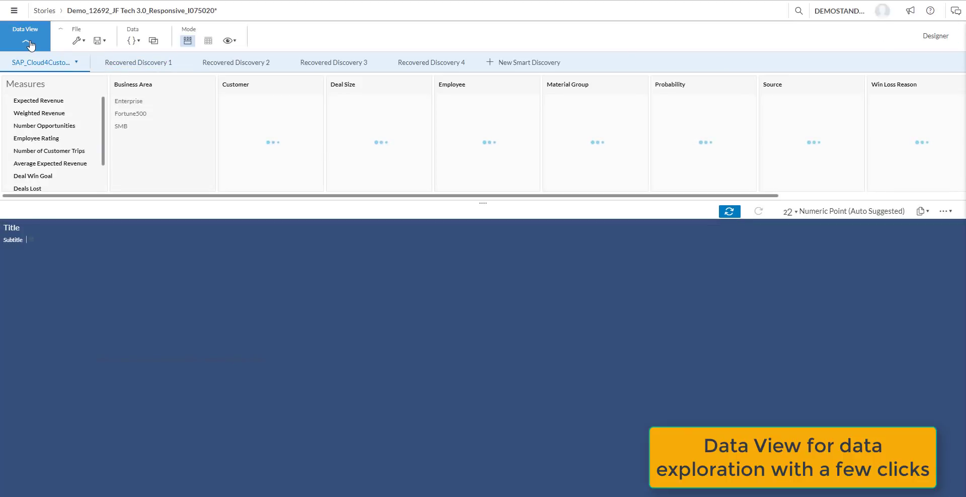
{"action": "left_click", "coordinate": [74, 64]}
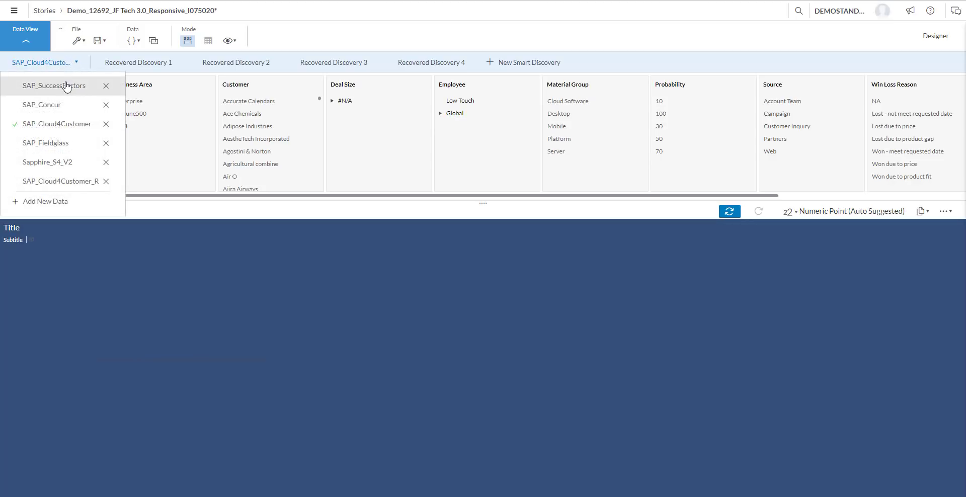
{"action": "left_click", "coordinate": [66, 86]}
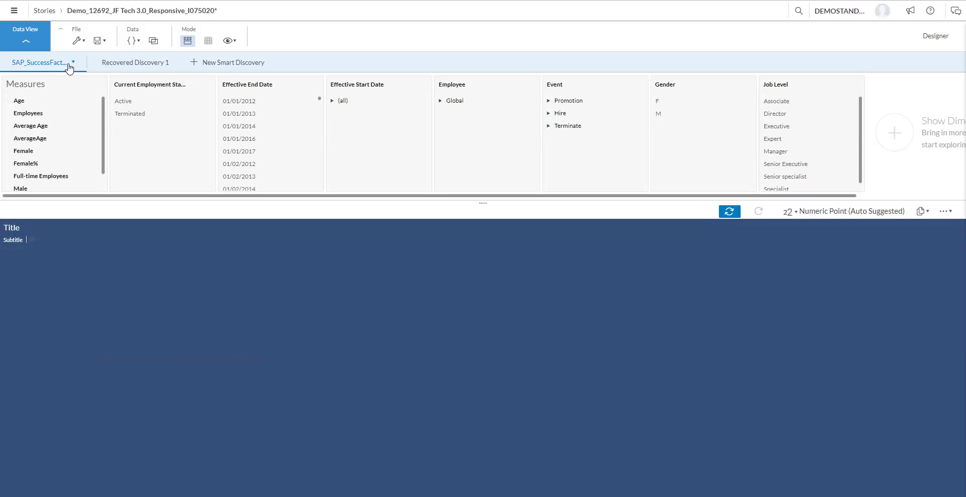
{"action": "left_click", "coordinate": [31, 118]}
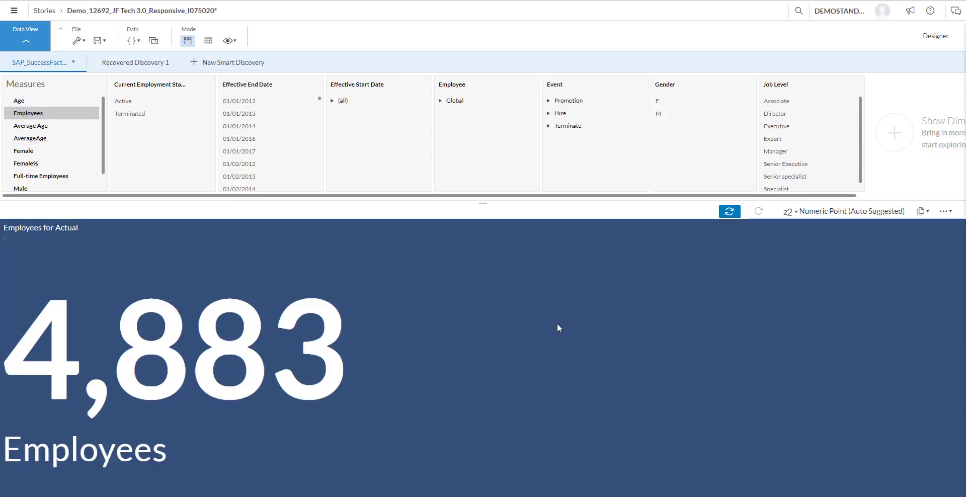
Break Employees down by Event and drill into the Terminate reasons.
{"action": "left_click", "coordinate": [555, 89]}
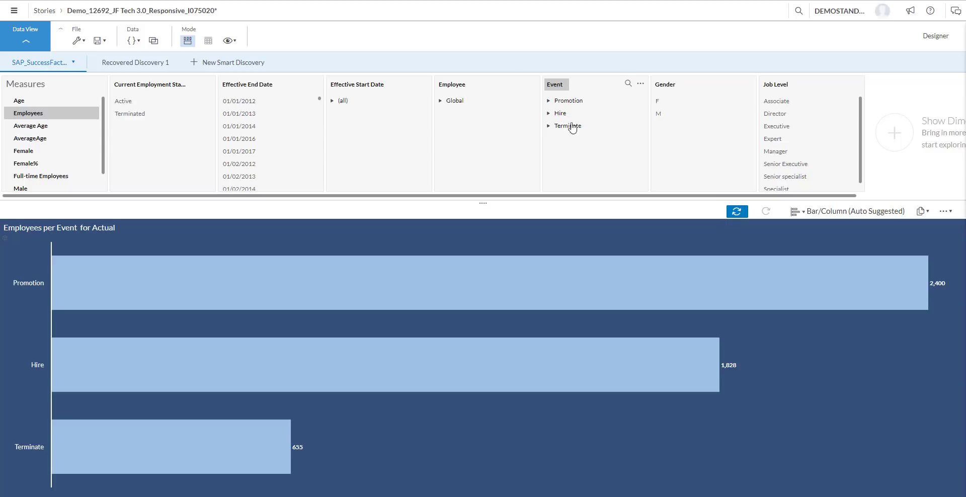
{"action": "mouse_move", "coordinate": [852, 302]}
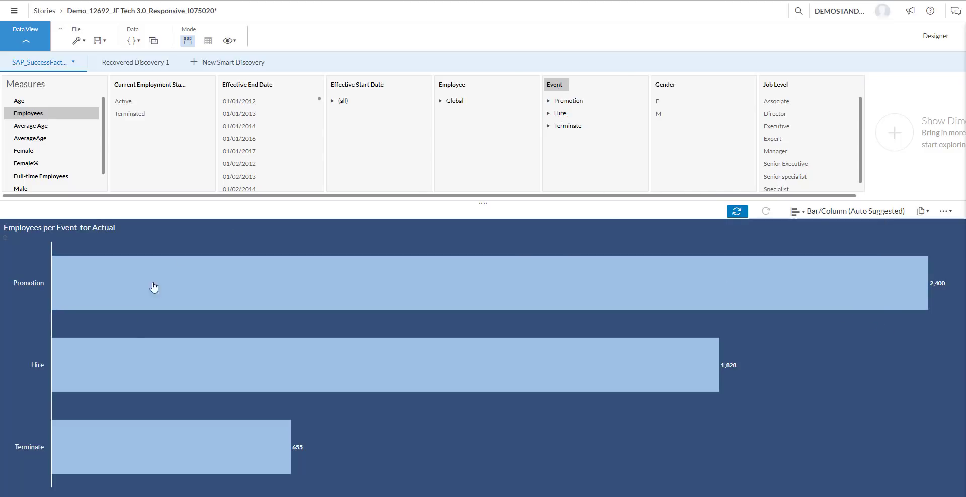
{"action": "left_click", "coordinate": [29, 451]}
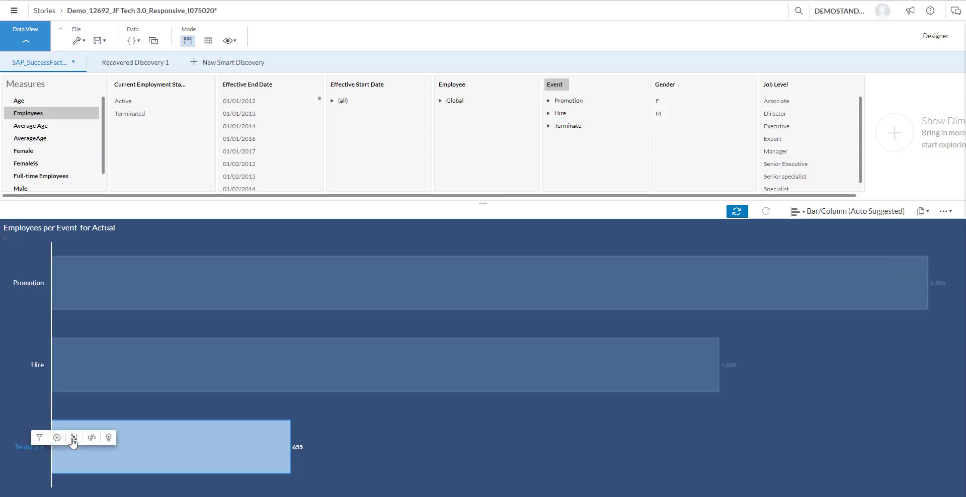
{"action": "left_click", "coordinate": [74, 438]}
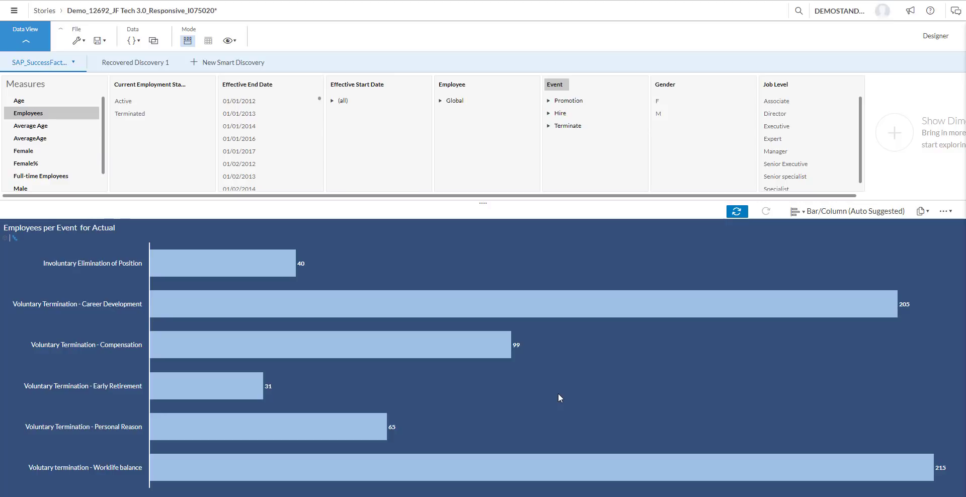
Add OfficeLocation to the terminations breakdown and display it as a Heat Map.
{"action": "left_click", "coordinate": [895, 134]}
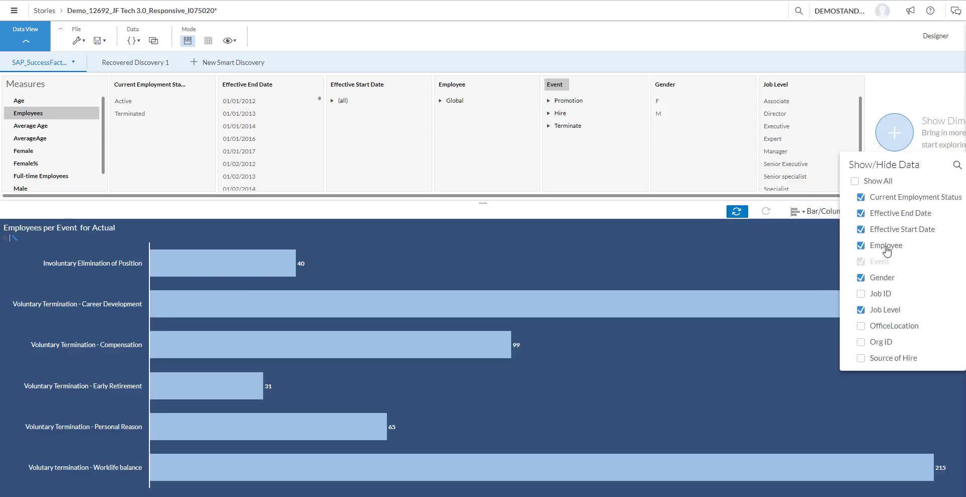
{"action": "left_click", "coordinate": [878, 328]}
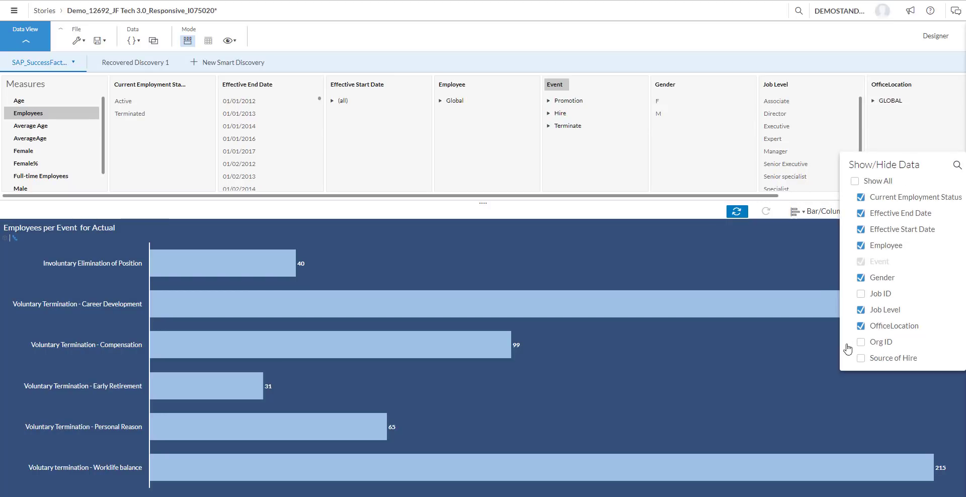
{"action": "left_click", "coordinate": [891, 86]}
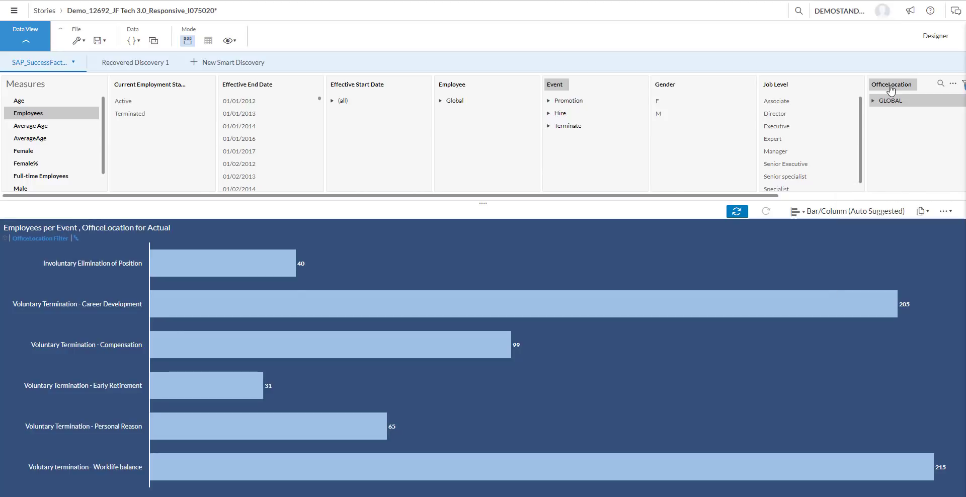
{"action": "left_click", "coordinate": [836, 214]}
{"action": "mouse_move", "coordinate": [809, 263]}
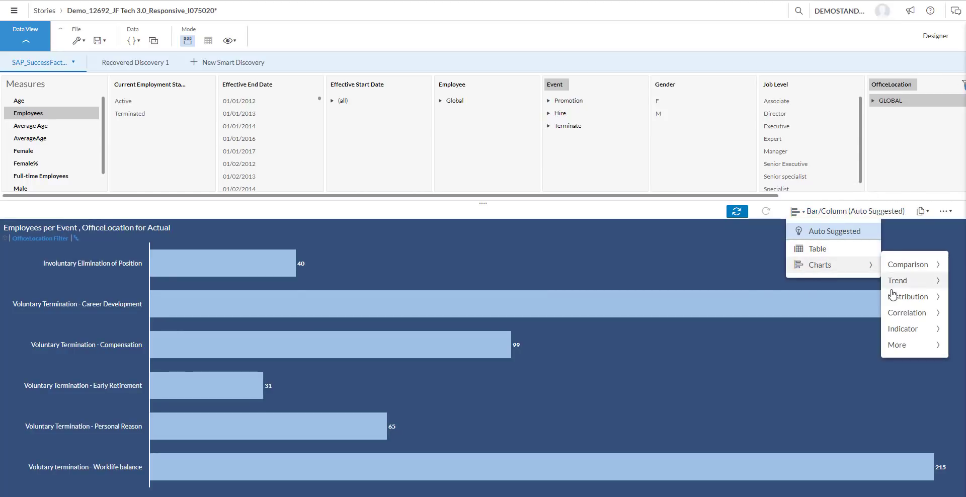
{"action": "mouse_move", "coordinate": [886, 297]}
{"action": "left_click", "coordinate": [856, 311]}
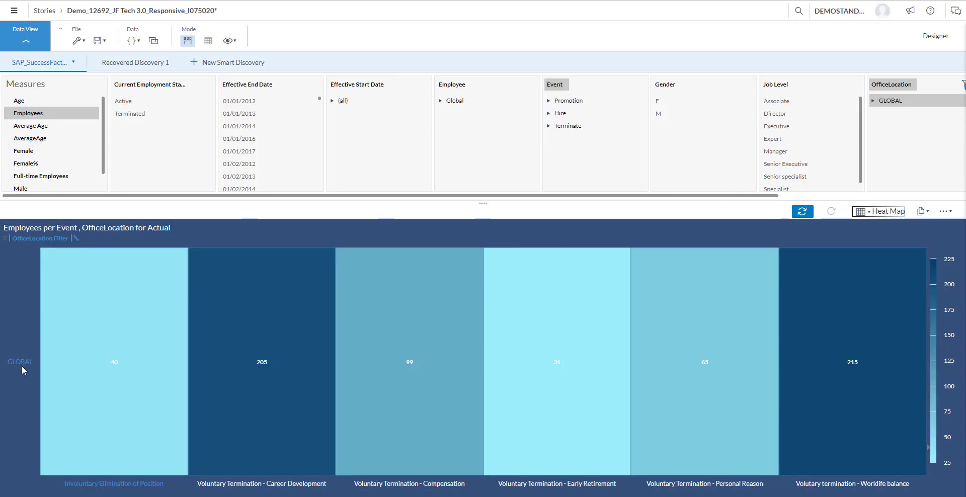
Drill GLOBAL into LATAM, APJ, EMEA and NA, then return to the Human Resources page.
{"action": "left_click", "coordinate": [21, 365]}
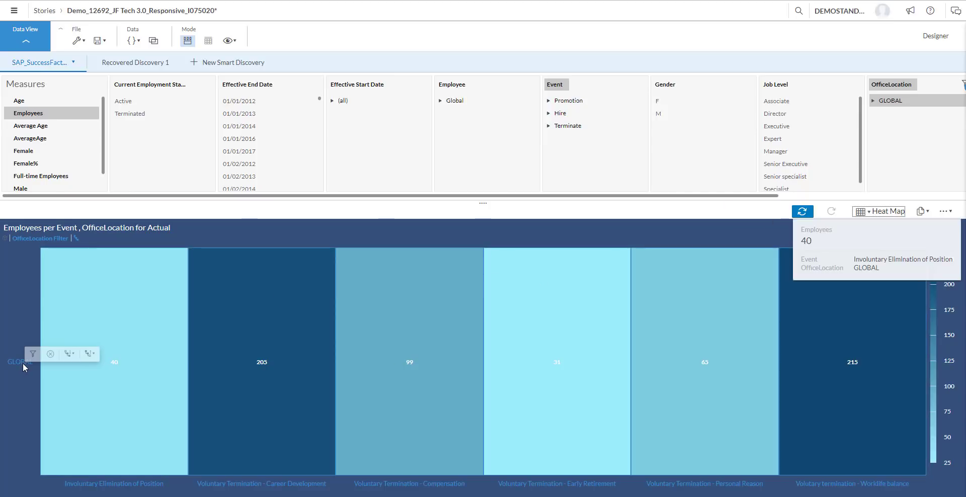
{"action": "left_click", "coordinate": [69, 357]}
{"action": "left_click", "coordinate": [54, 375]}
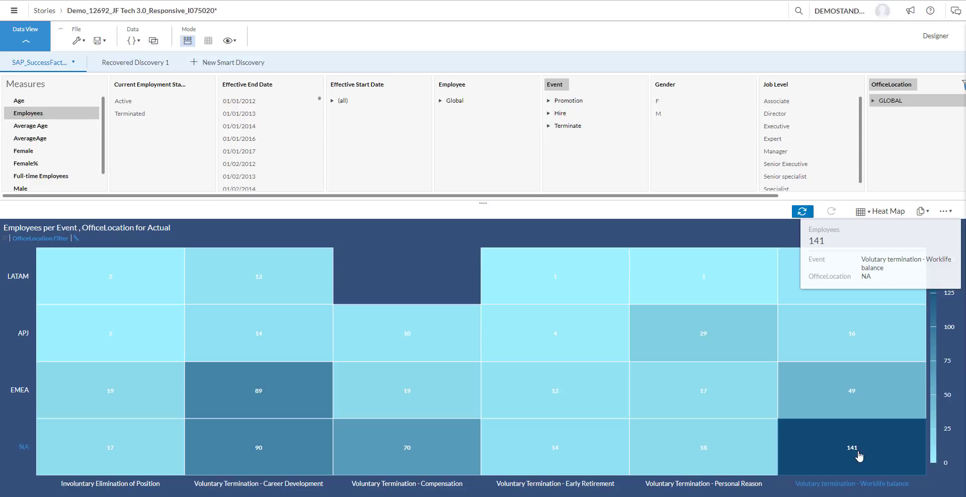
{"action": "left_click", "coordinate": [925, 212]}
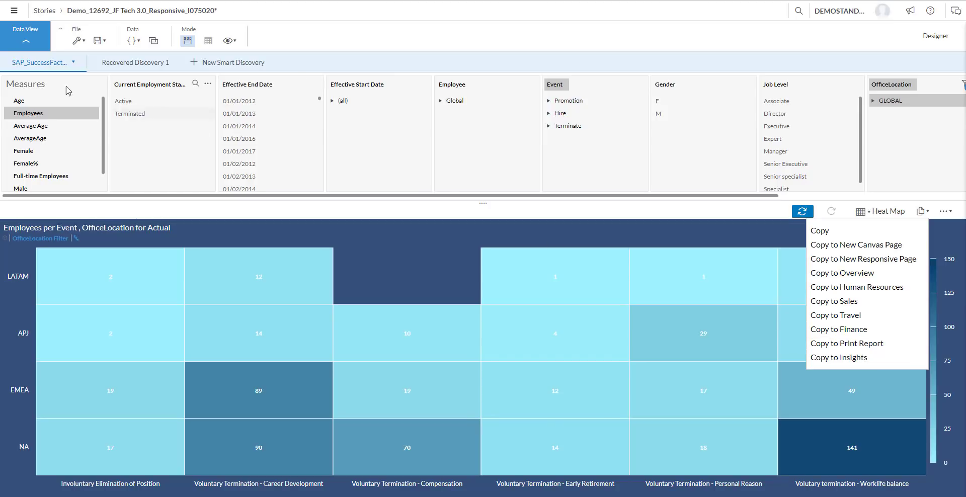
{"action": "left_click", "coordinate": [27, 41]}
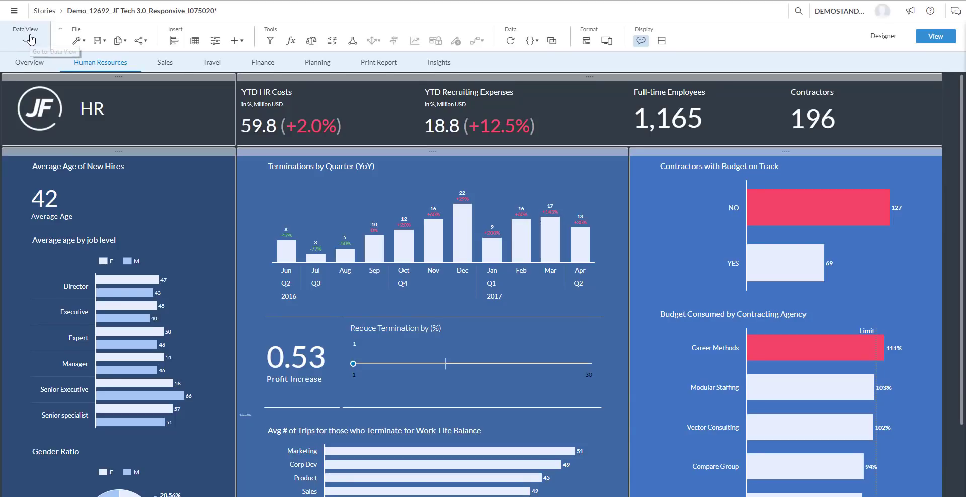
Select the red NO bar (127 contractors) in the Contractors with Budget on Track chart.
{"action": "mouse_move", "coordinate": [763, 227]}
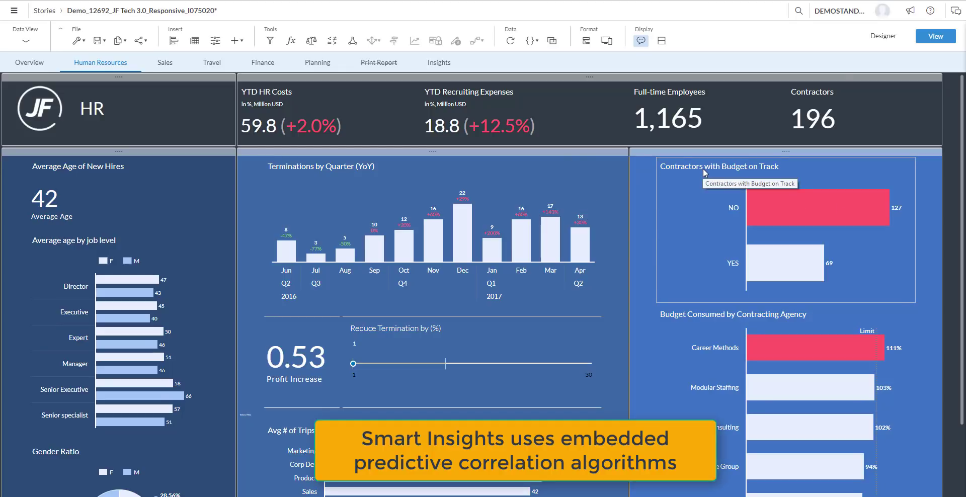
{"action": "mouse_move", "coordinate": [830, 211]}
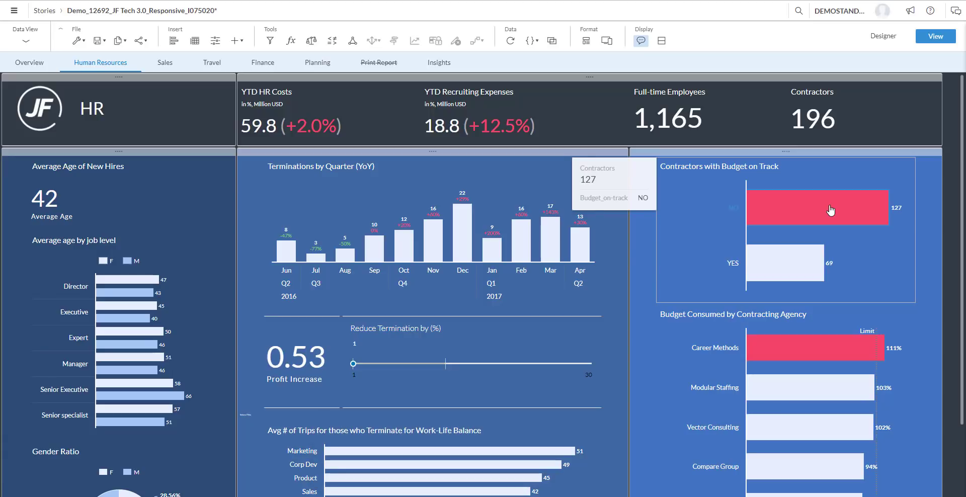
{"action": "left_click", "coordinate": [859, 208]}
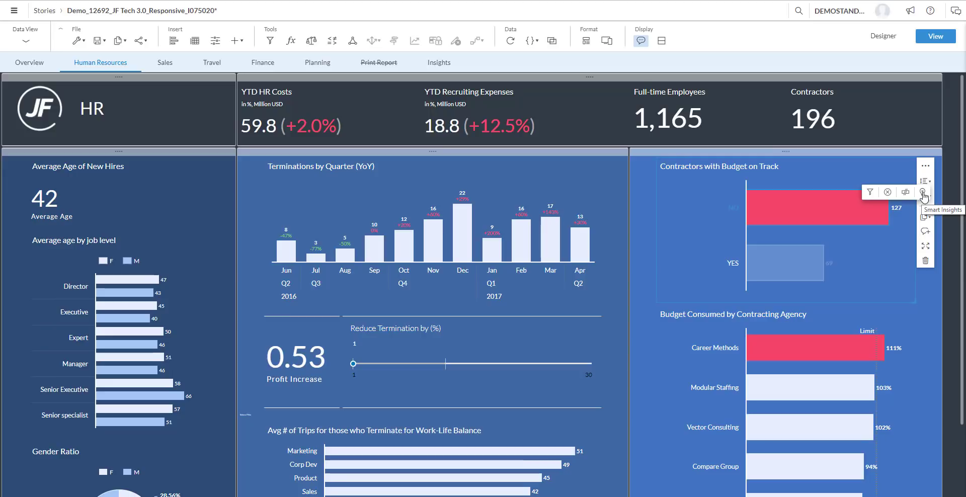
Run Smart Insights on the NO bar and add its Home Office breakdown (Beijing 32) as a chart.
{"action": "left_click", "coordinate": [923, 194]}
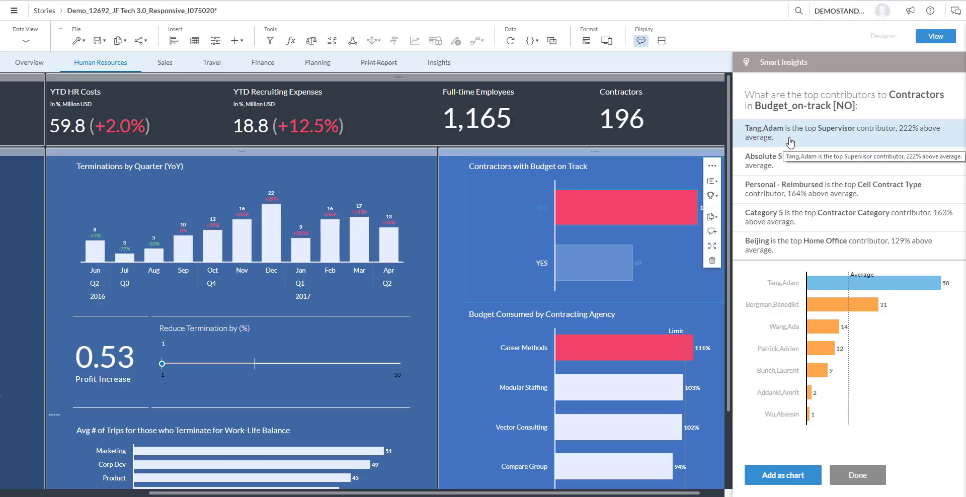
{"action": "left_click", "coordinate": [795, 166]}
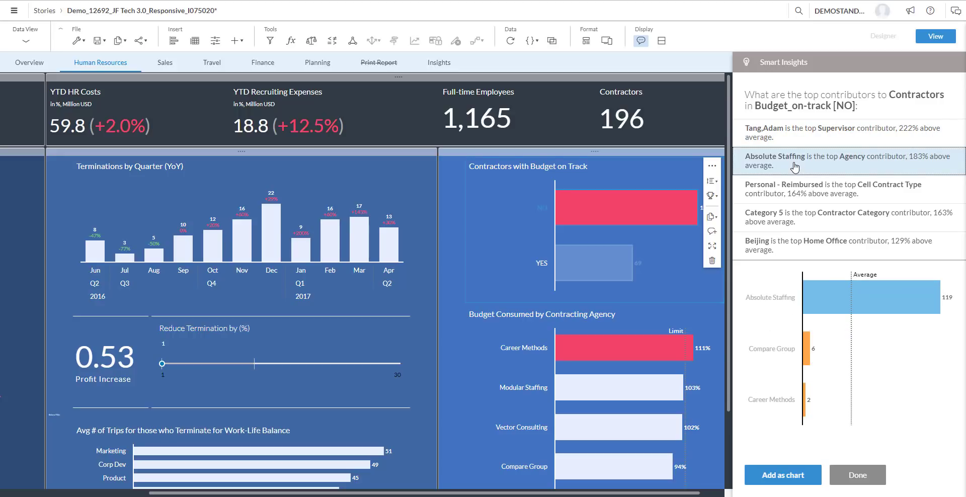
{"action": "left_click", "coordinate": [803, 194]}
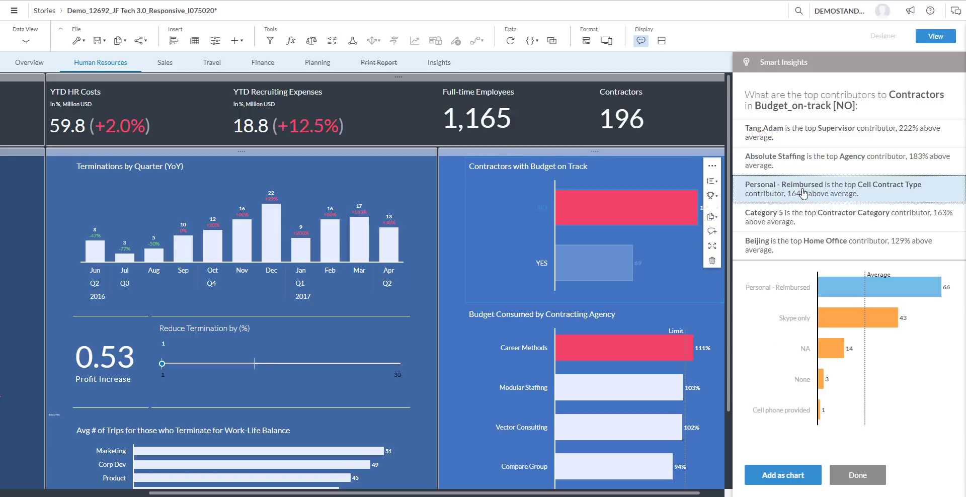
{"action": "left_click", "coordinate": [815, 219]}
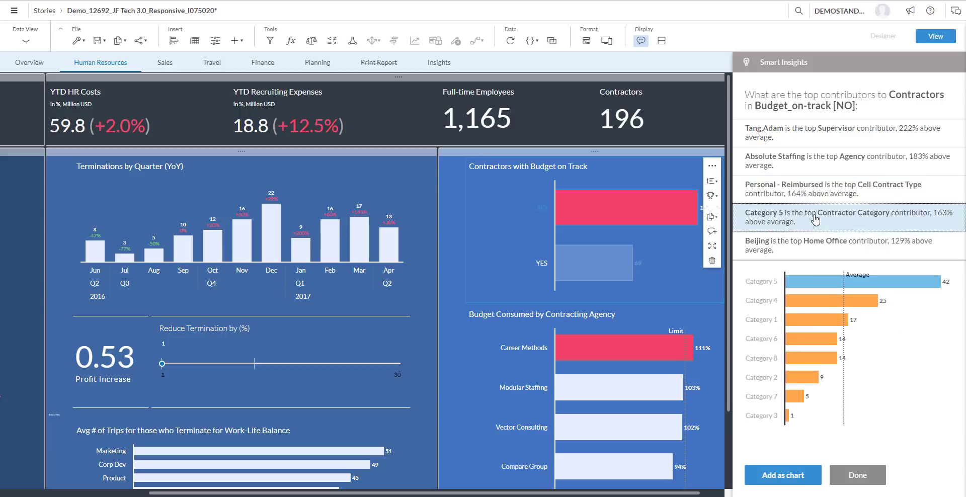
{"action": "left_click", "coordinate": [812, 245]}
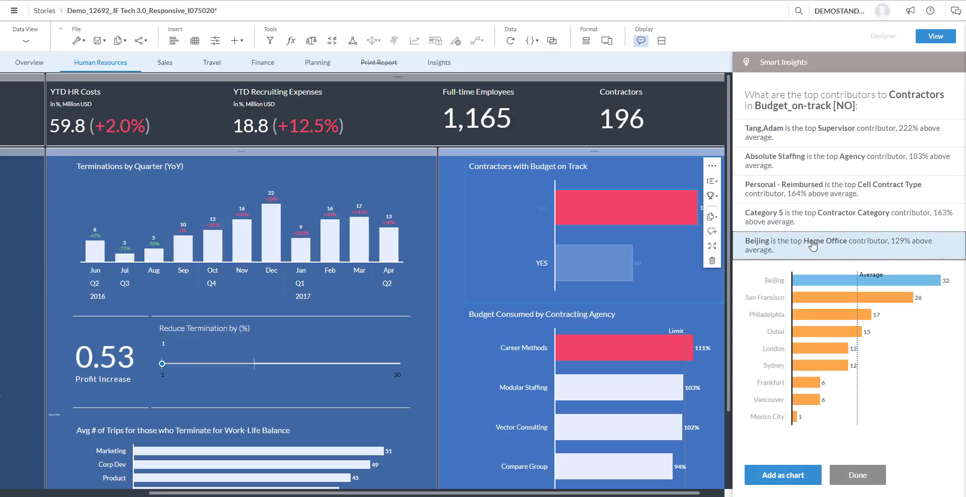
{"action": "left_click_drag", "start_coordinate": [752, 375], "coordinate": [825, 424]}
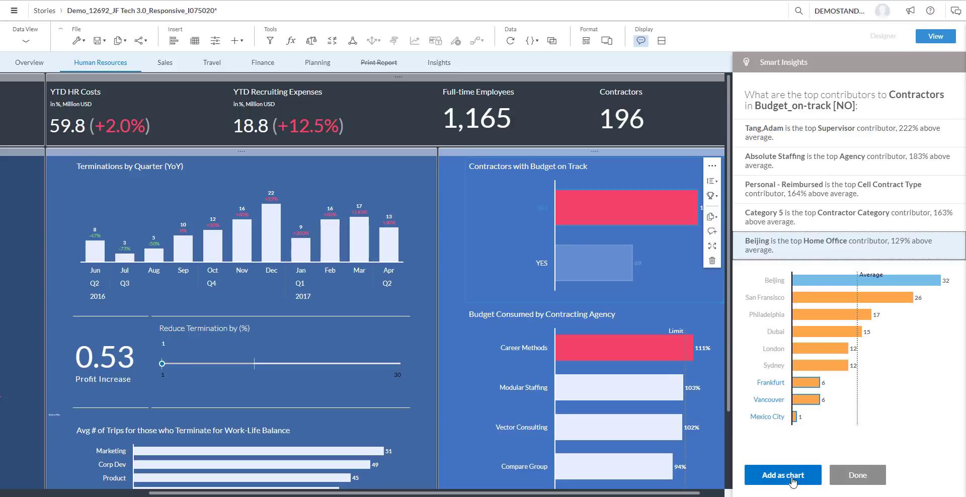
{"action": "left_click", "coordinate": [791, 478]}
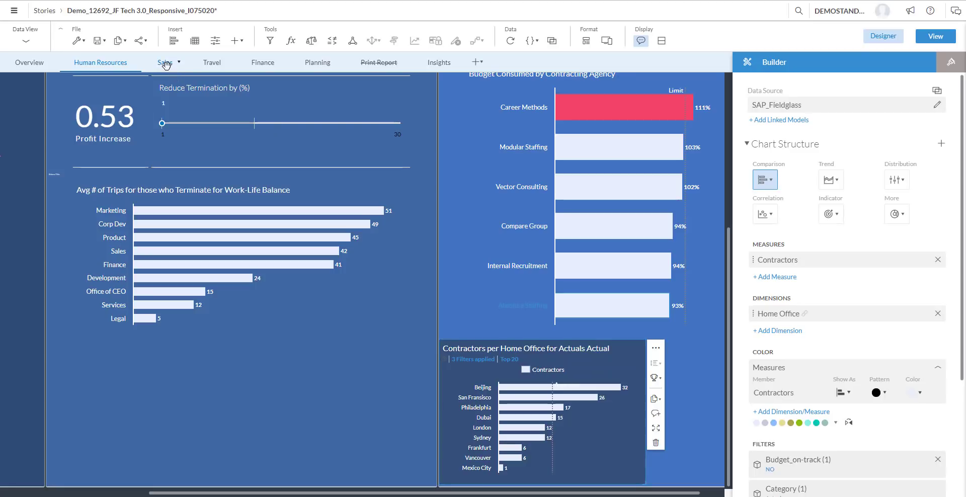
Show the Sales page funnel as Weighted Revenue, then switch to the Data View heat map.
{"action": "left_click", "coordinate": [165, 62]}
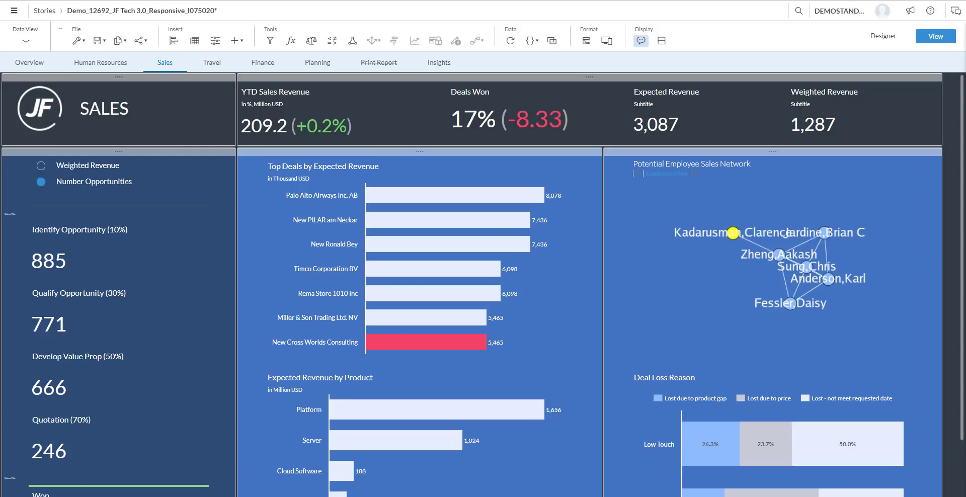
{"action": "left_click", "coordinate": [41, 166]}
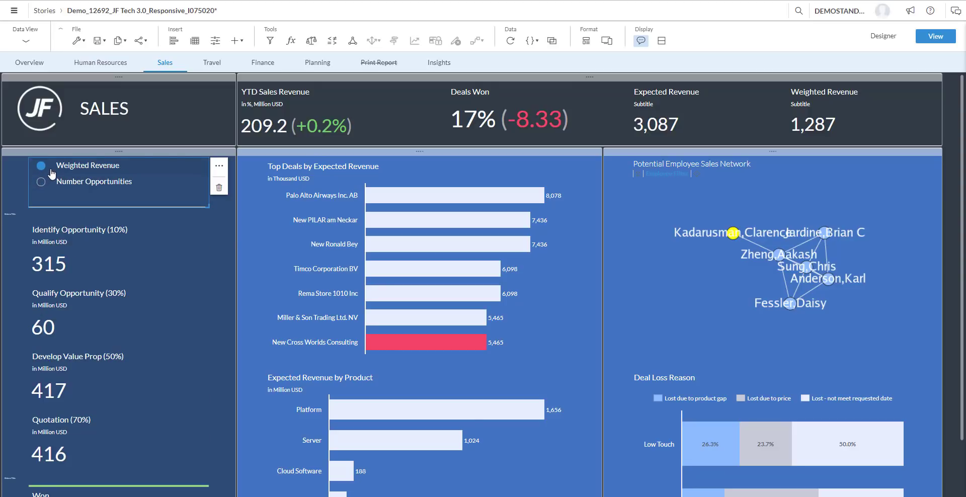
{"action": "left_click", "coordinate": [30, 45]}
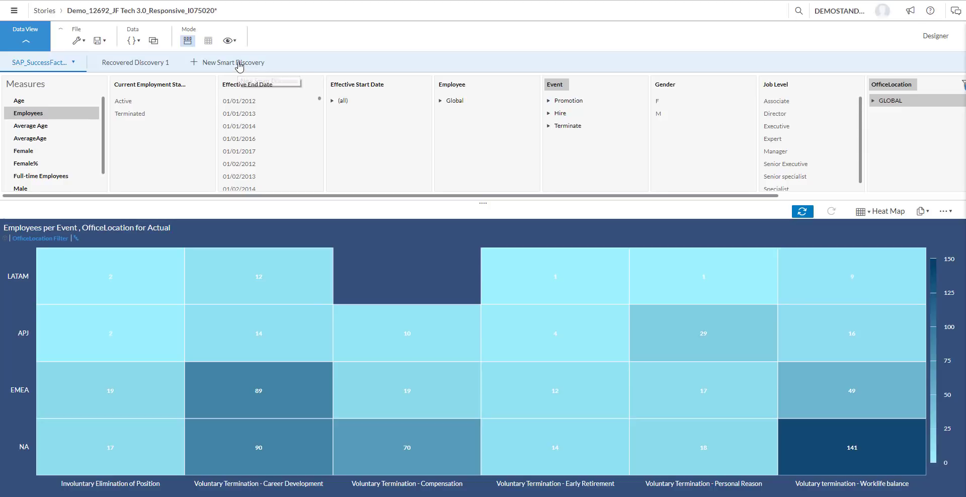
Run a Smart Discovery targeting Expected Revenue, excluding Weighted Revenue, Probability and Deal Size.
{"action": "left_click", "coordinate": [239, 63]}
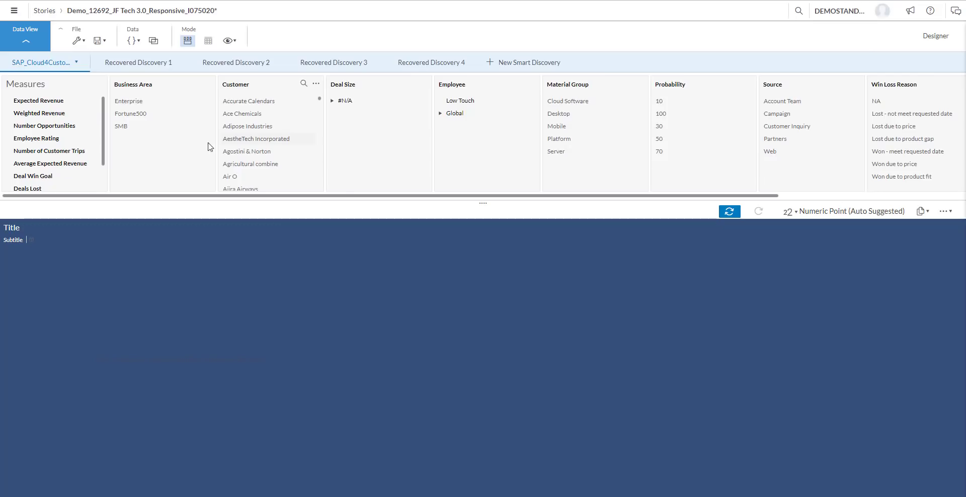
{"action": "left_click", "coordinate": [513, 63]}
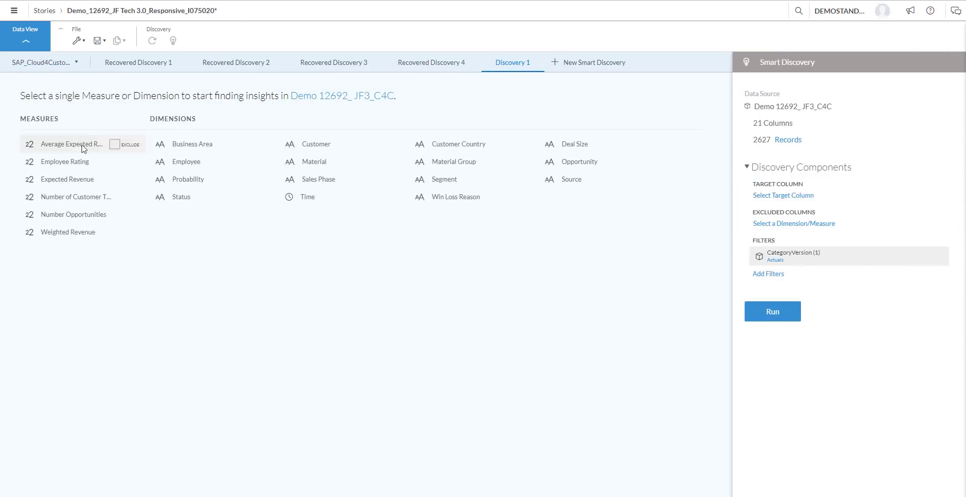
{"action": "left_click", "coordinate": [69, 184]}
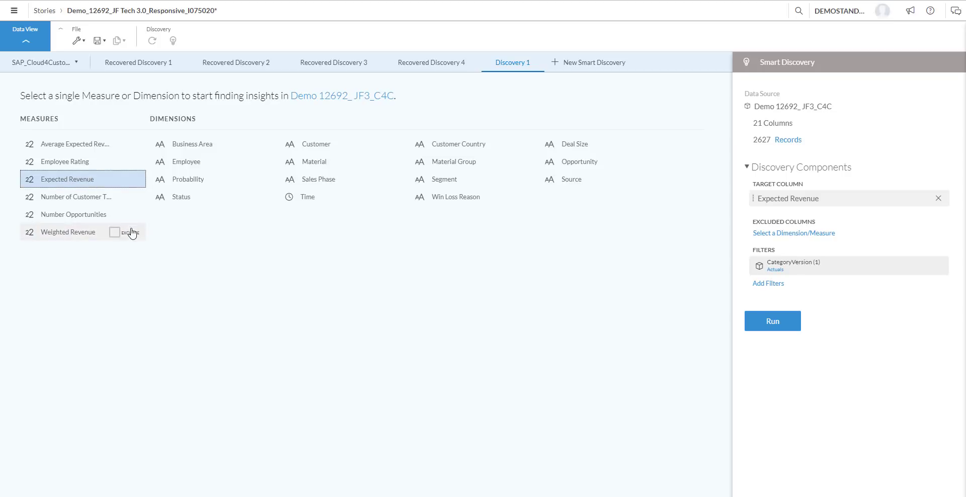
{"action": "left_click", "coordinate": [114, 232]}
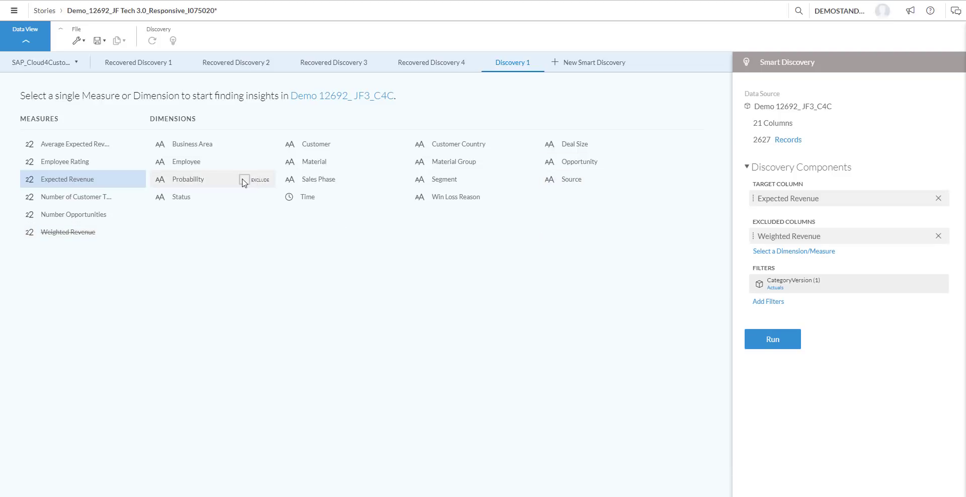
{"action": "left_click", "coordinate": [245, 180]}
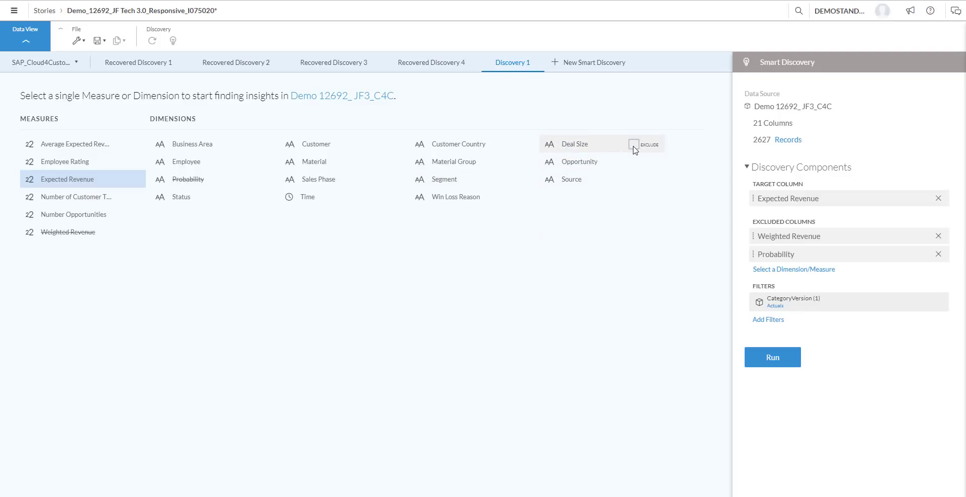
{"action": "left_click", "coordinate": [633, 144]}
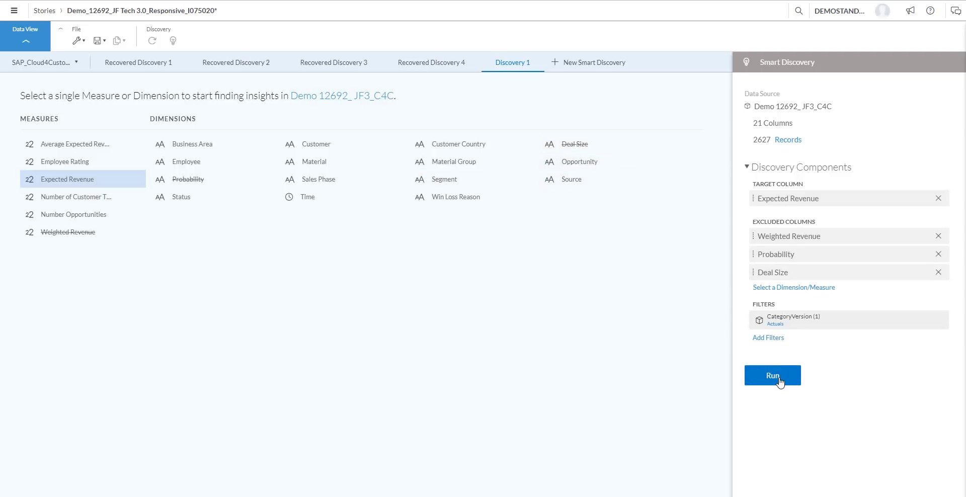
{"action": "left_click", "coordinate": [773, 377]}
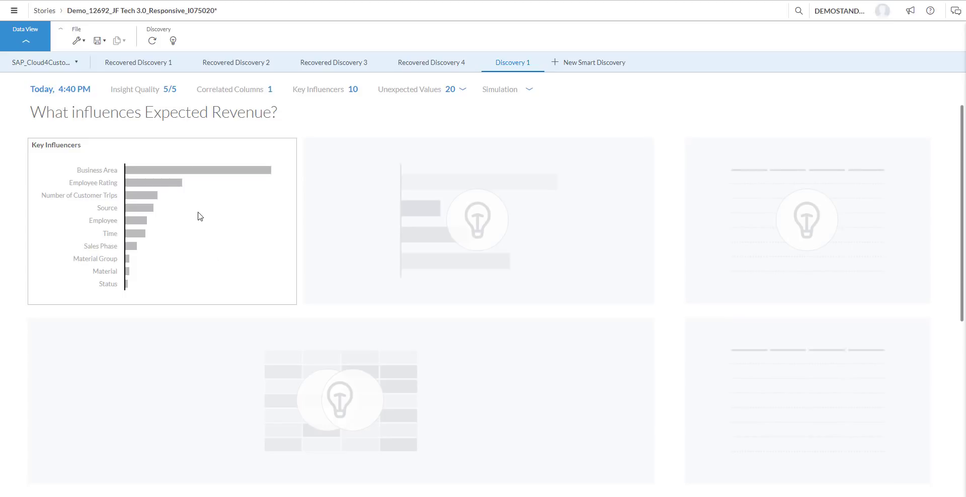
Break Expected Revenue down by Business Area, focus the 29% insight, and add an Employee Rating heat map.
{"action": "left_click", "coordinate": [181, 174]}
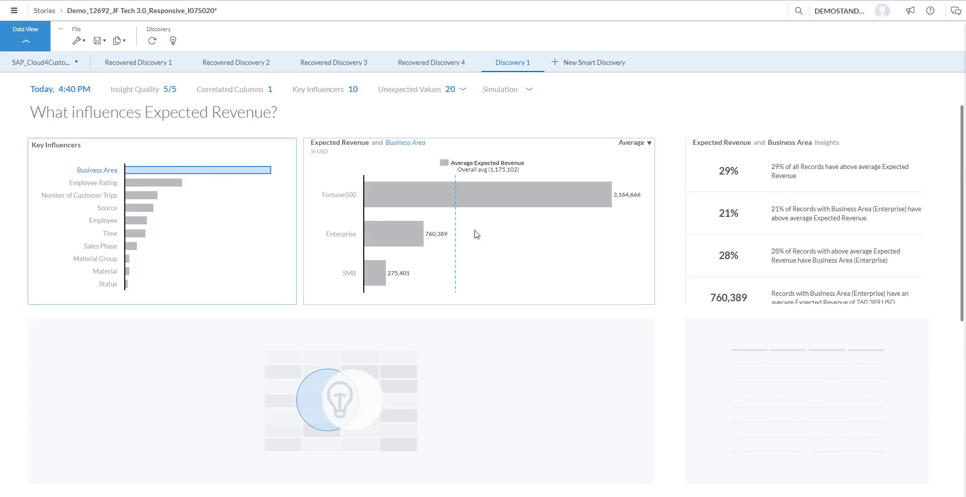
{"action": "mouse_move", "coordinate": [470, 194]}
{"action": "left_click", "coordinate": [864, 180]}
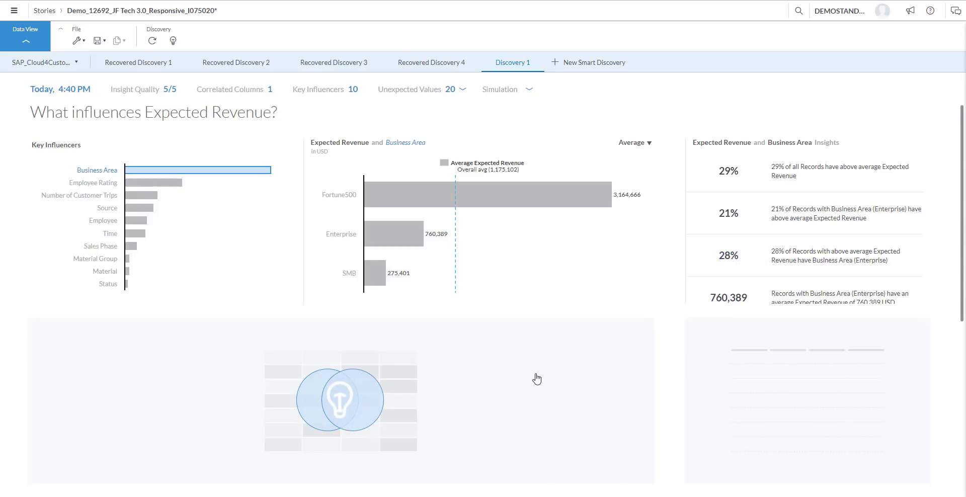
{"action": "left_click", "coordinate": [348, 400]}
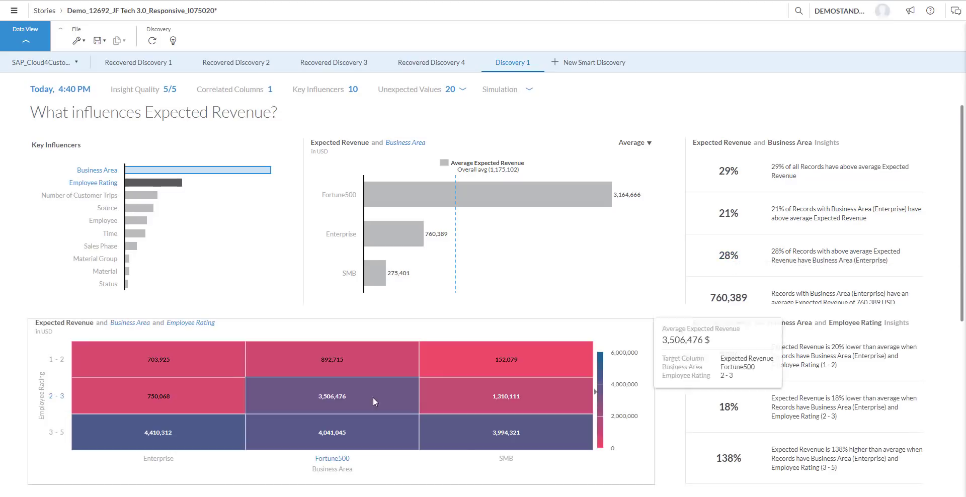
{"action": "mouse_move", "coordinate": [373, 402]}
{"action": "scroll", "coordinate": [374, 402], "scroll_direction": "down", "scroll_amount": 3}
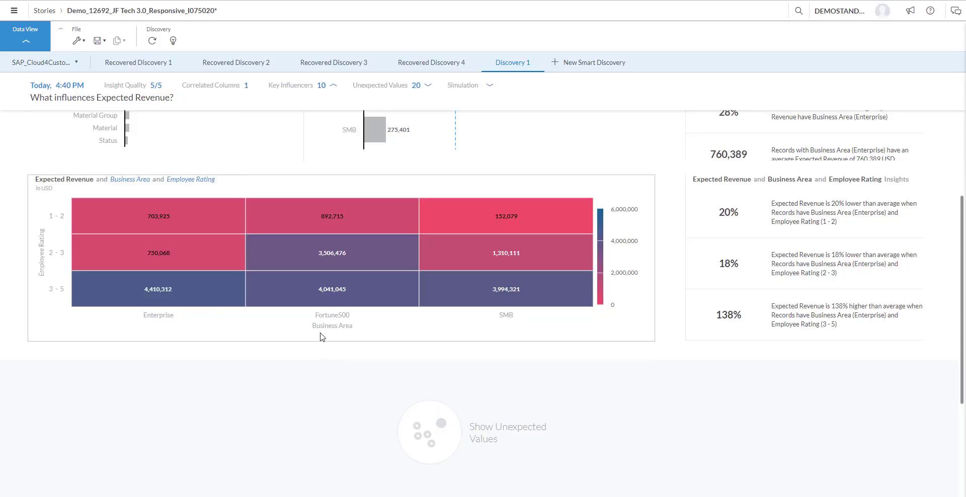
Show the unexpected Expected Revenue values and the simulation, then return to the Finance page.
{"action": "scroll", "coordinate": [262, 199], "scroll_direction": "down", "scroll_amount": 2}
{"action": "scroll", "coordinate": [263, 199], "scroll_direction": "down", "scroll_amount": 1}
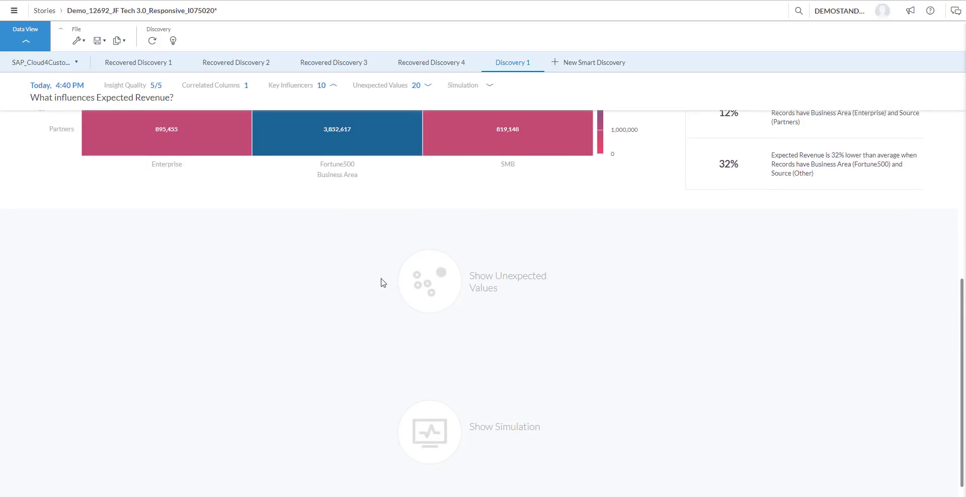
{"action": "left_click", "coordinate": [435, 301]}
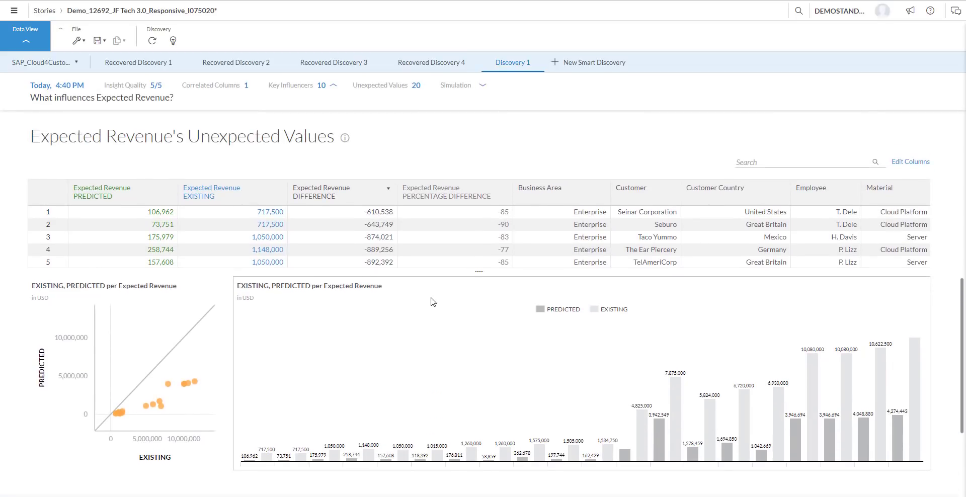
{"action": "scroll", "coordinate": [432, 302], "scroll_direction": "down", "scroll_amount": 3}
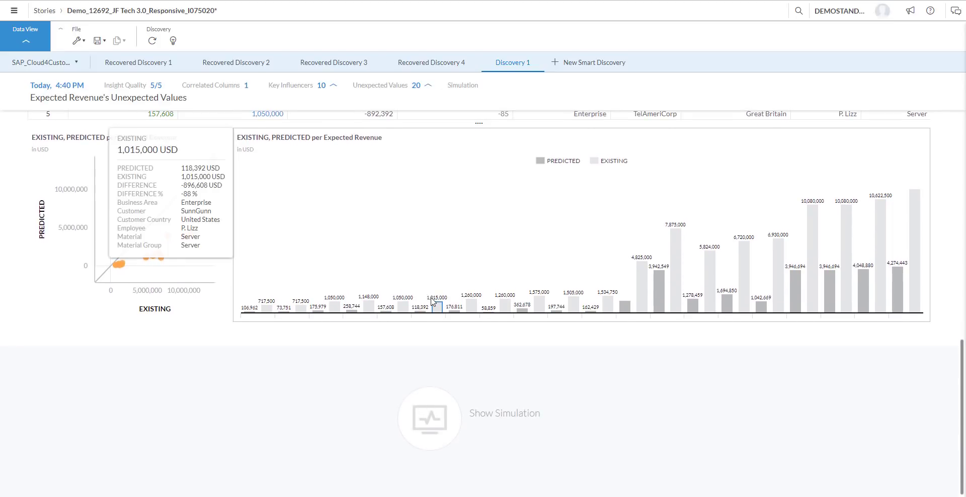
{"action": "left_click", "coordinate": [441, 426]}
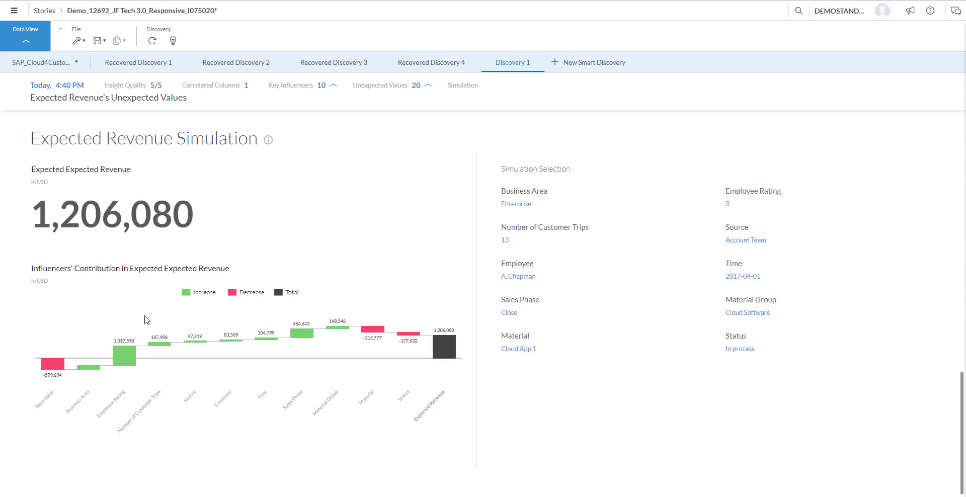
{"action": "mouse_move", "coordinate": [134, 355]}
{"action": "left_click", "coordinate": [28, 41]}
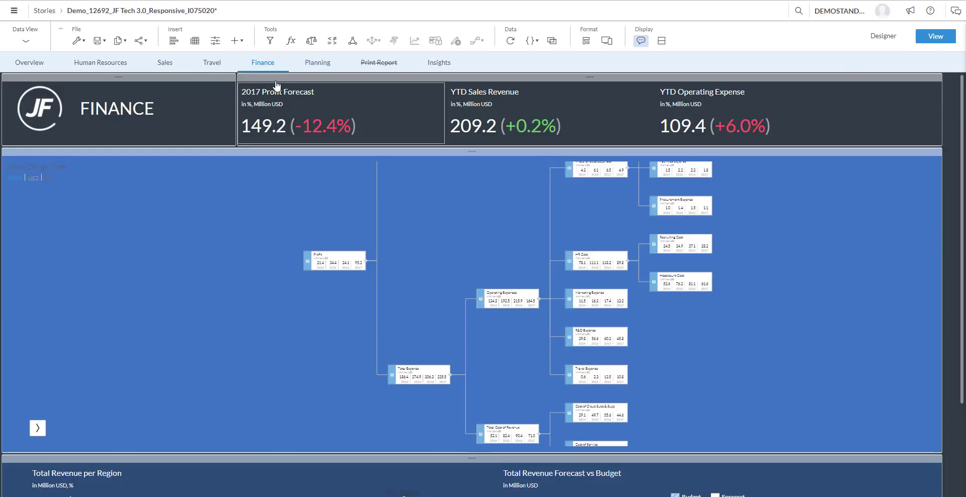
Zoom into the Finance value driver tree and pan toward the HR Cost and Recruiting Cost nodes.
{"action": "mouse_move", "coordinate": [272, 70]}
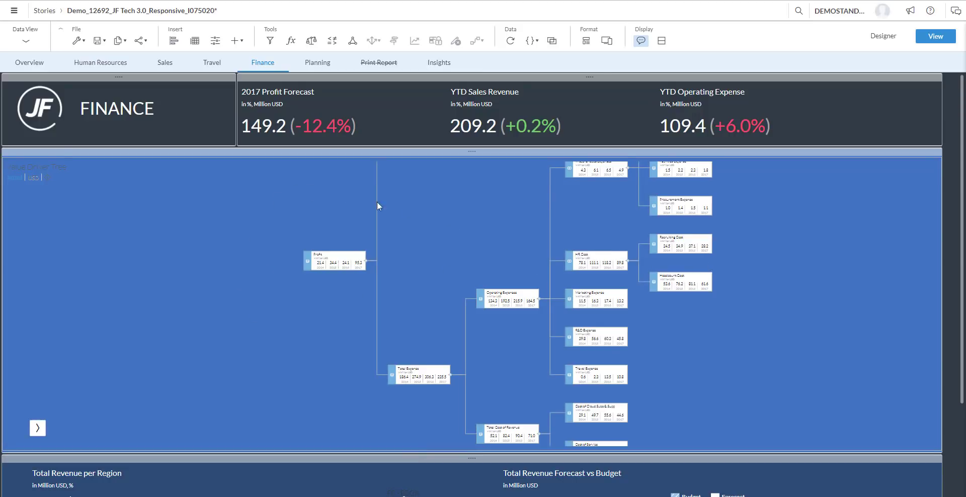
{"action": "scroll", "coordinate": [332, 235], "scroll_direction": "up", "scroll_amount": 3}
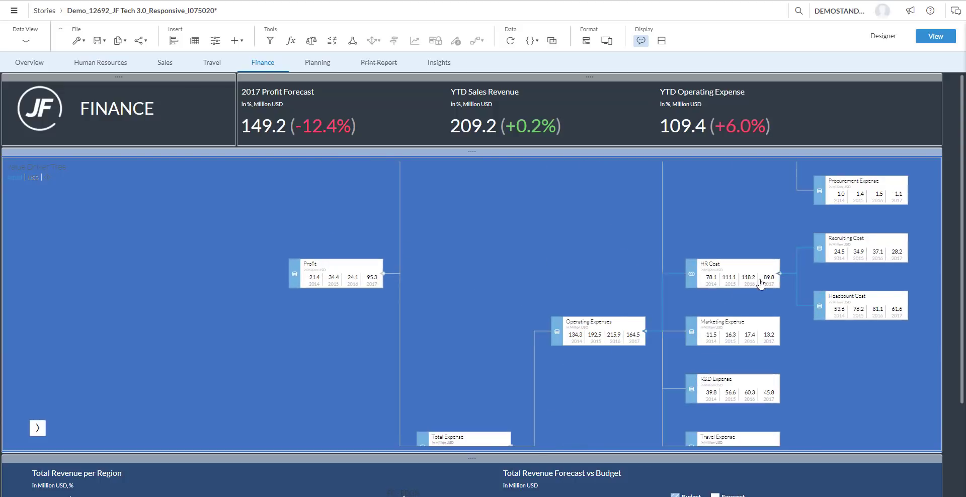
{"action": "left_click_drag", "start_coordinate": [790, 221], "coordinate": [597, 288]}
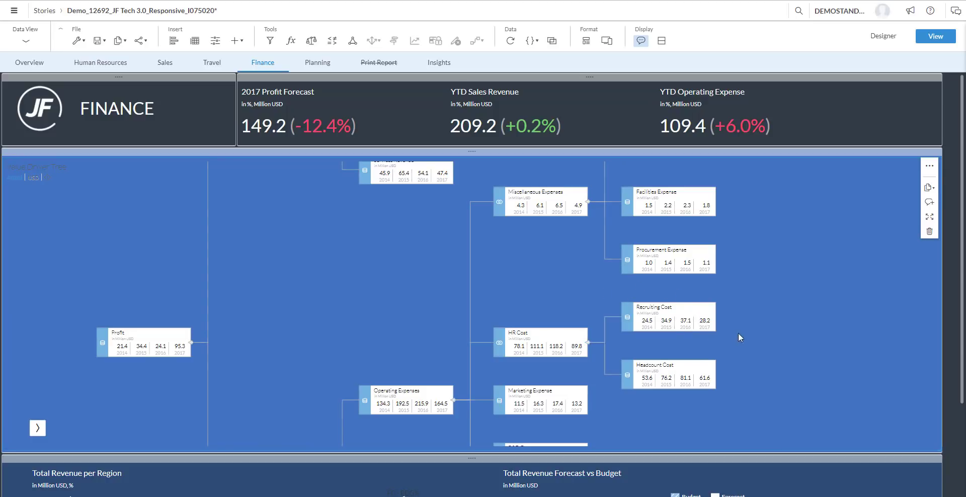
Increase 2017 Recruiting Cost by 15% to 32.4, dropping 2017 Profit to 91.1.
{"action": "left_click", "coordinate": [707, 326]}
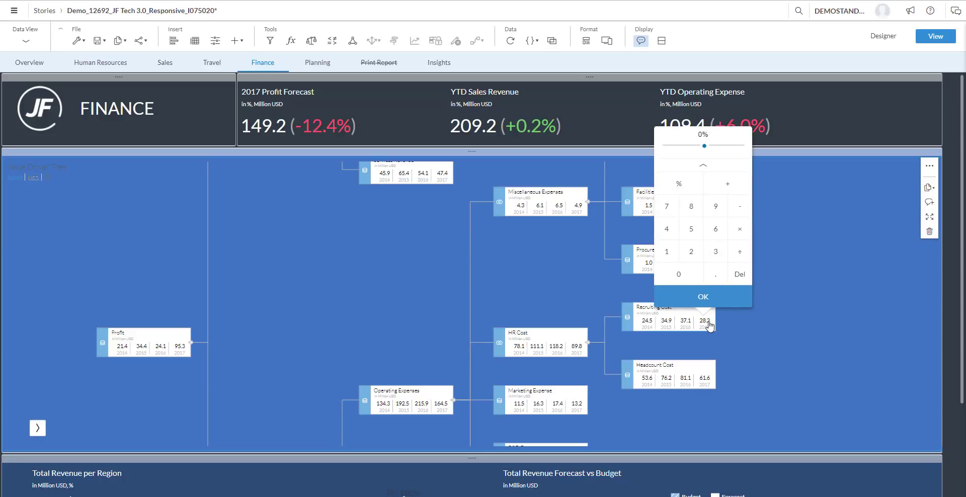
{"action": "left_click_drag", "start_coordinate": [707, 150], "coordinate": [728, 151]}
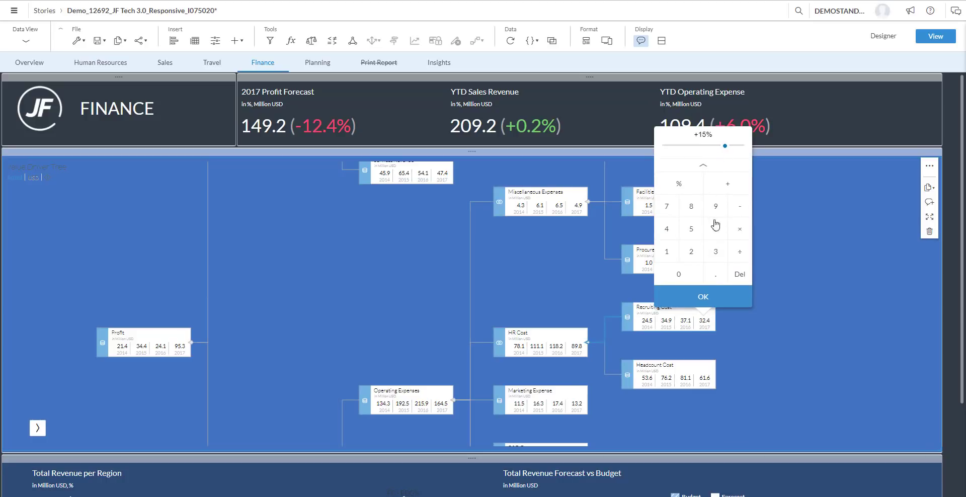
{"action": "left_click", "coordinate": [714, 300]}
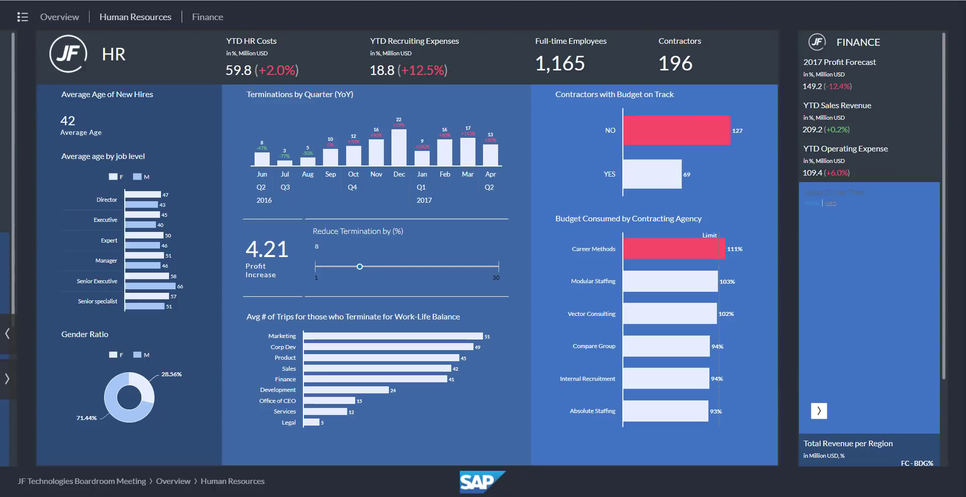
Open the boardroom agenda listing Overview, Human Resources, Hybrid Reporting, Sales and Travel.
{"action": "left_click", "coordinate": [21, 18]}
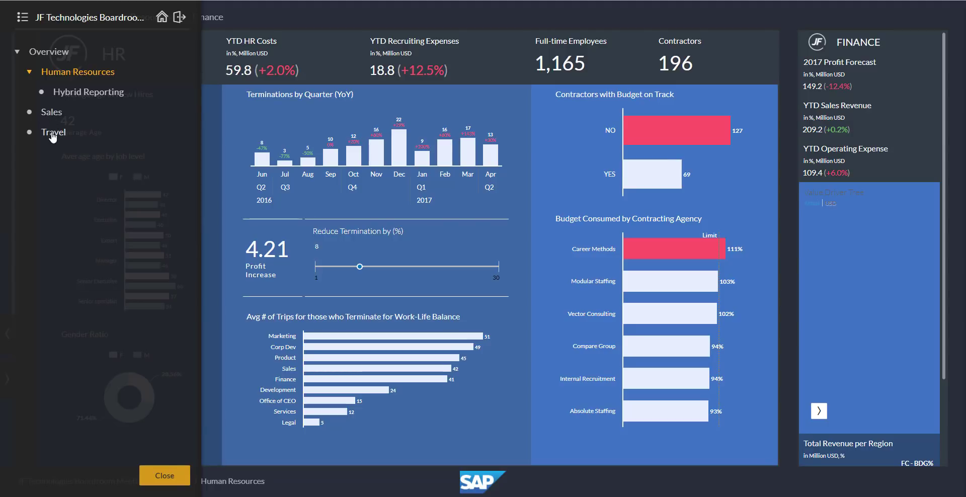
Open Hybrid Reporting's BI SDK App and browse into the Banking > Banker's Dashboard folder.
{"action": "left_click", "coordinate": [73, 97]}
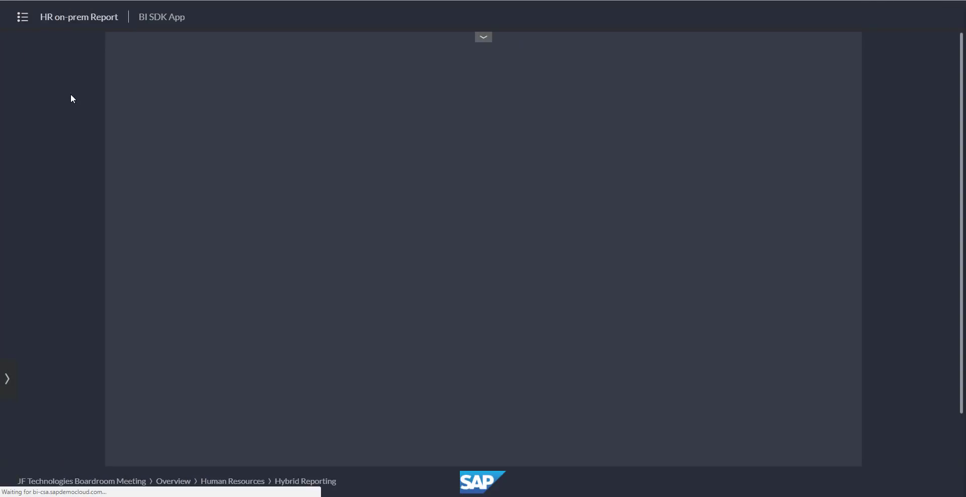
{"action": "left_click", "coordinate": [152, 20]}
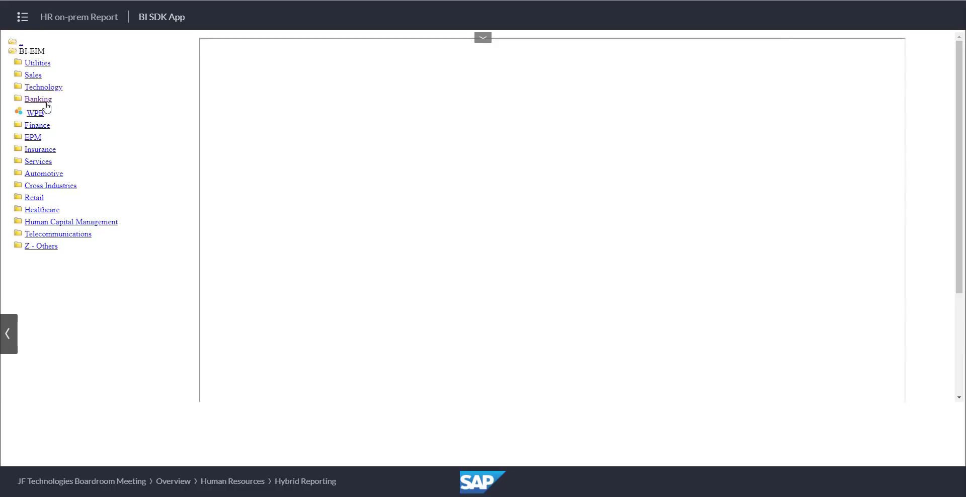
{"action": "left_click", "coordinate": [43, 104]}
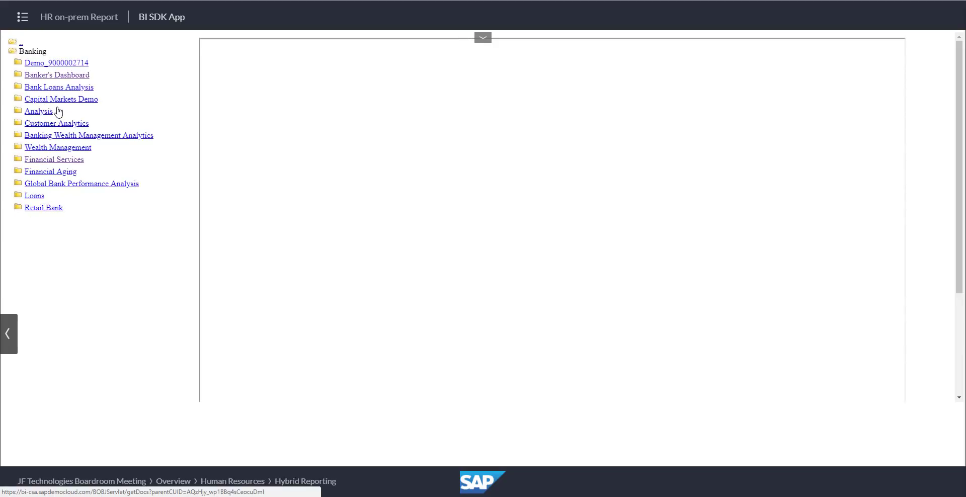
{"action": "left_click", "coordinate": [67, 76]}
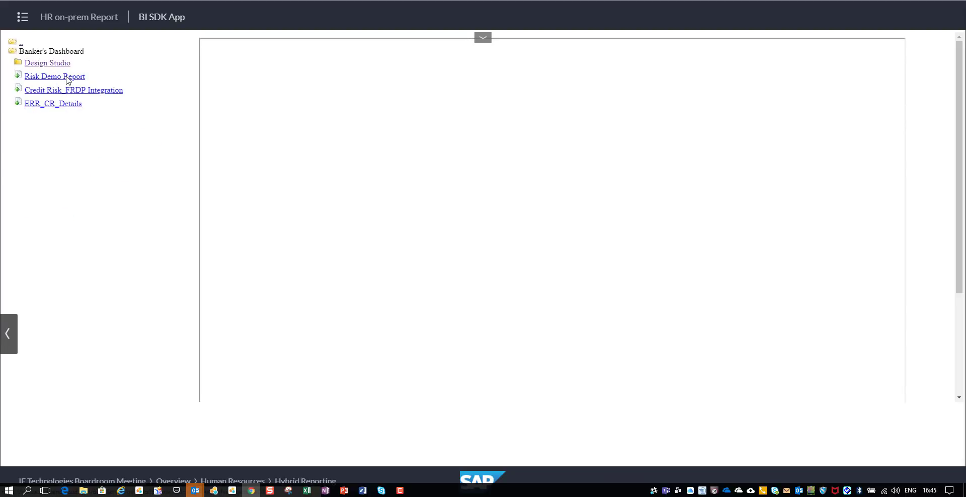